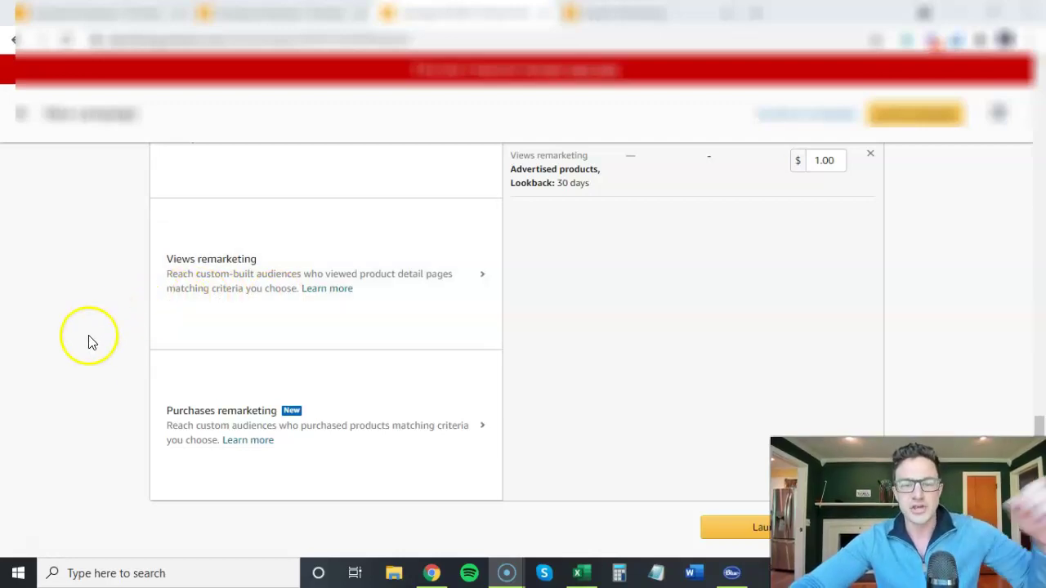
Read the purchases remarketing help article, highlighting the lines on engaging audiences and lookback windows
scroll(85, 374, "up", 1)
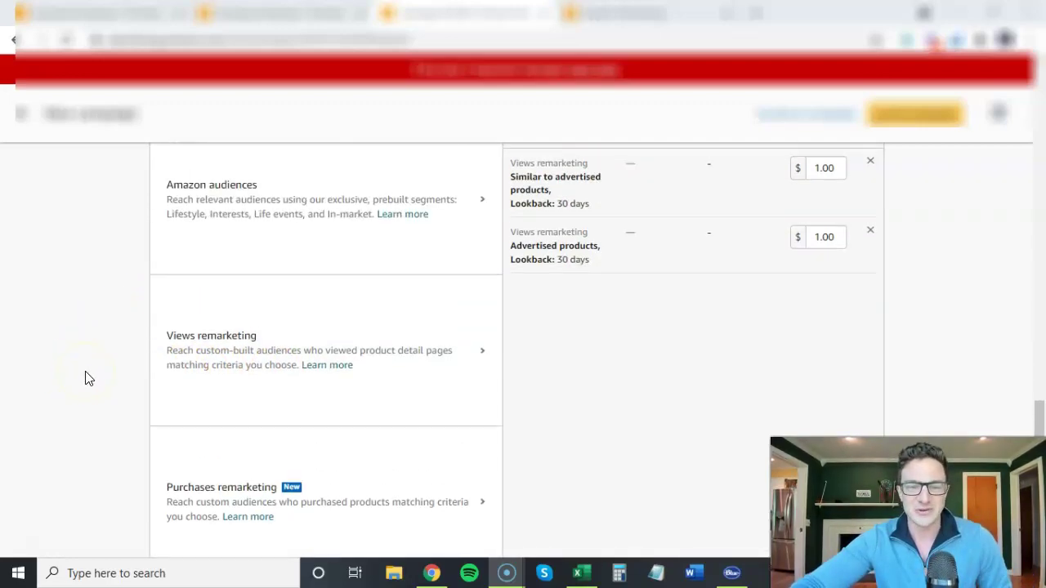
scroll(164, 376, "down", 1)
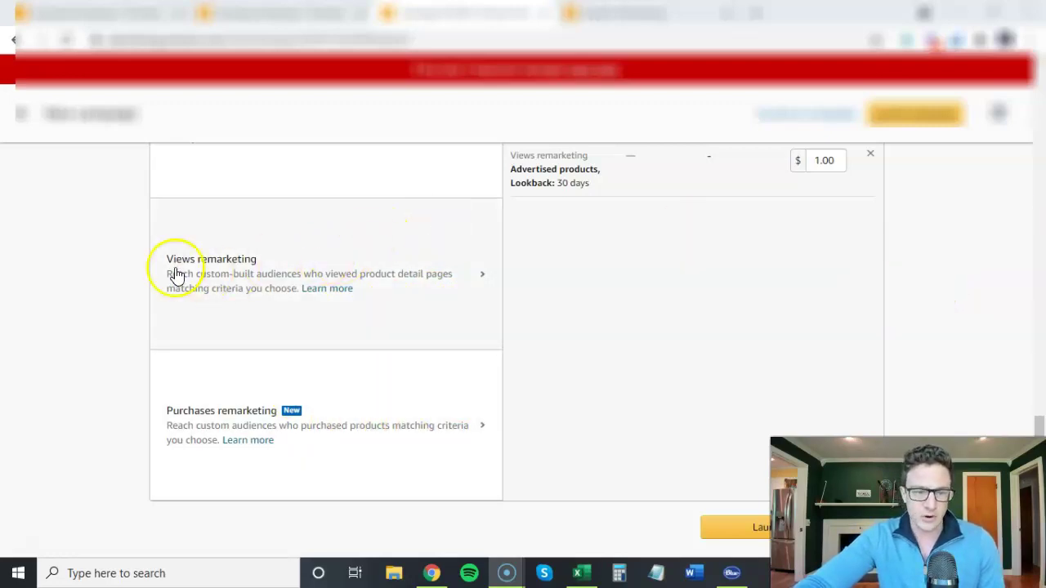
scroll(155, 282, "up", 1)
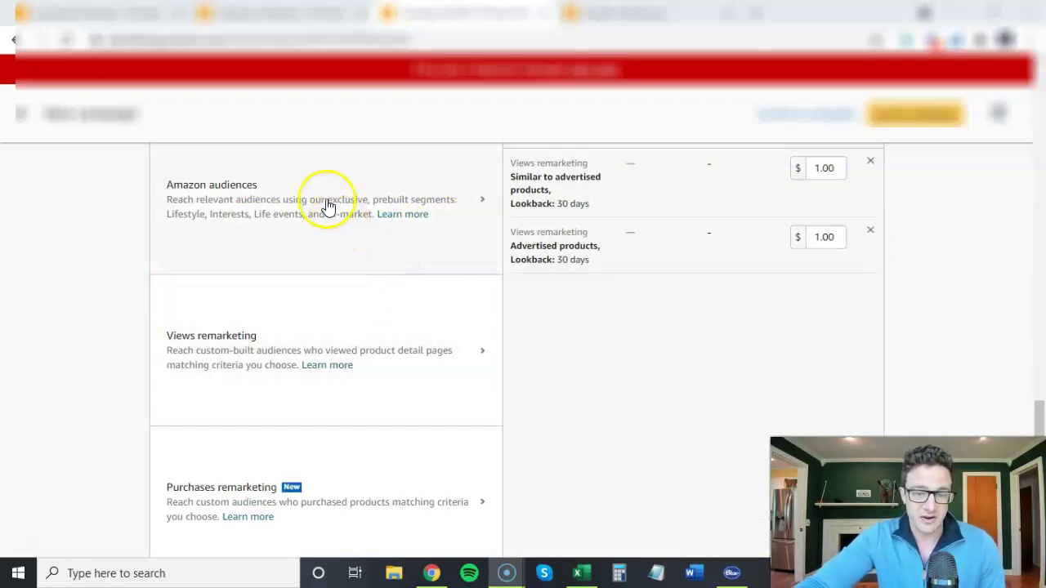
scroll(385, 259, "down", 1)
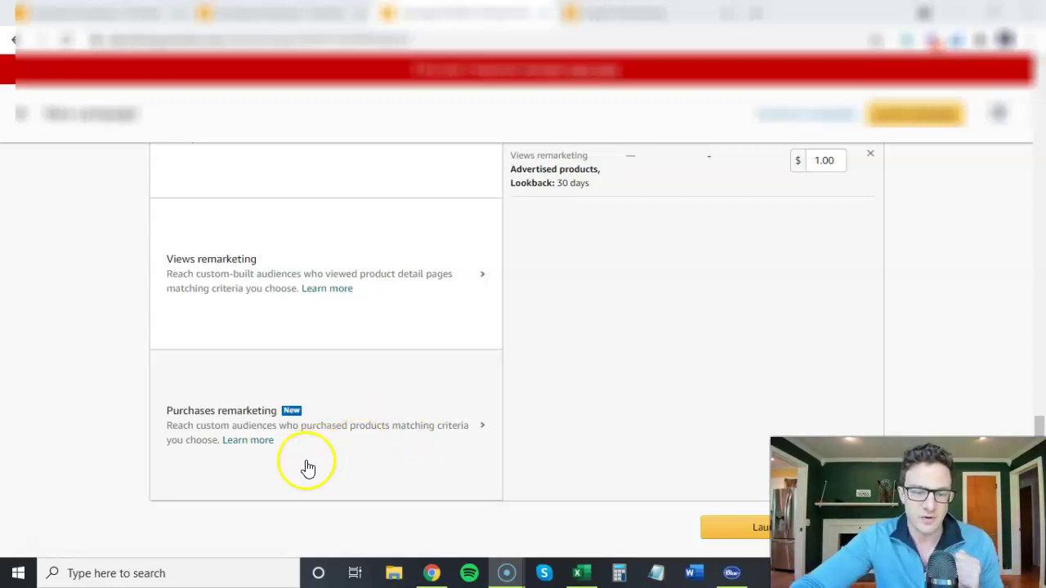
left_click(672, 15)
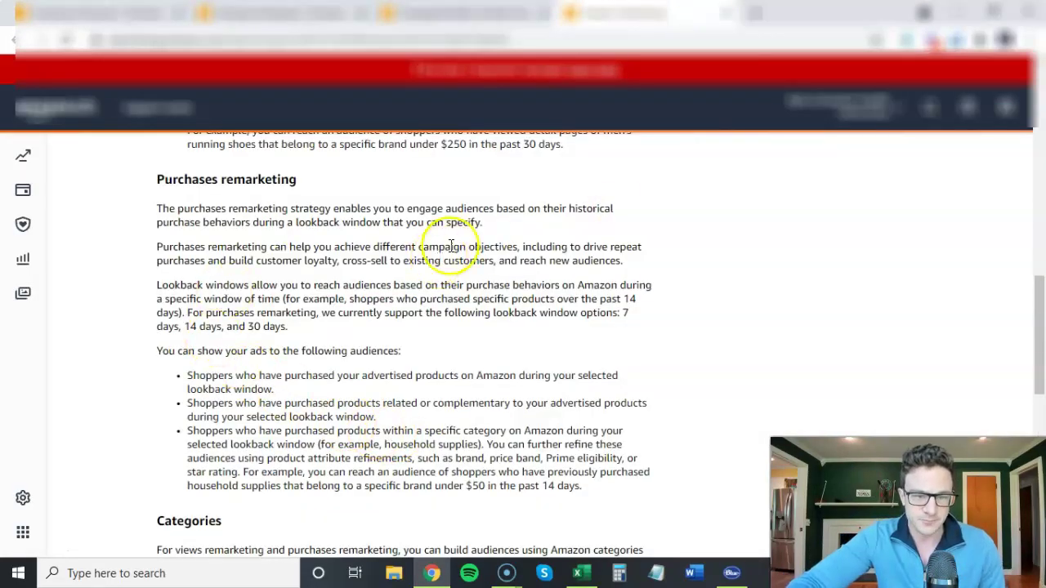
left_click_drag(413, 209, 479, 210)
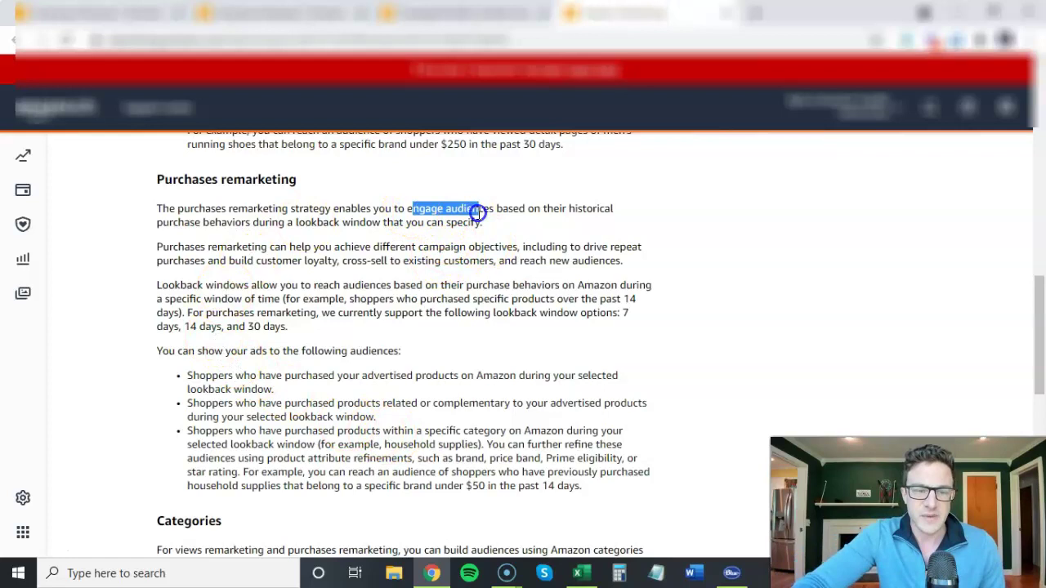
left_click_drag(204, 223, 495, 225)
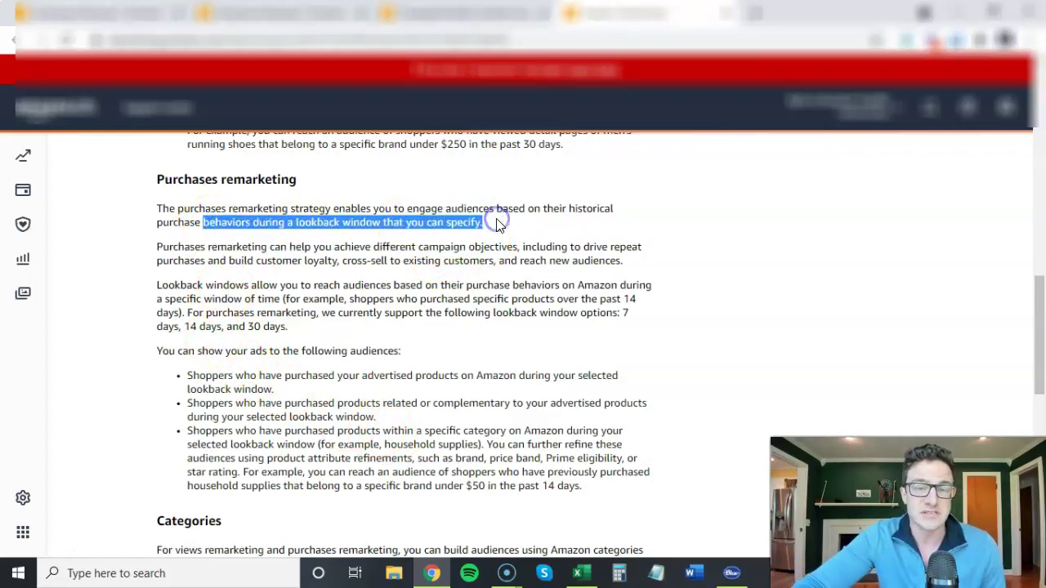
left_click(482, 22)
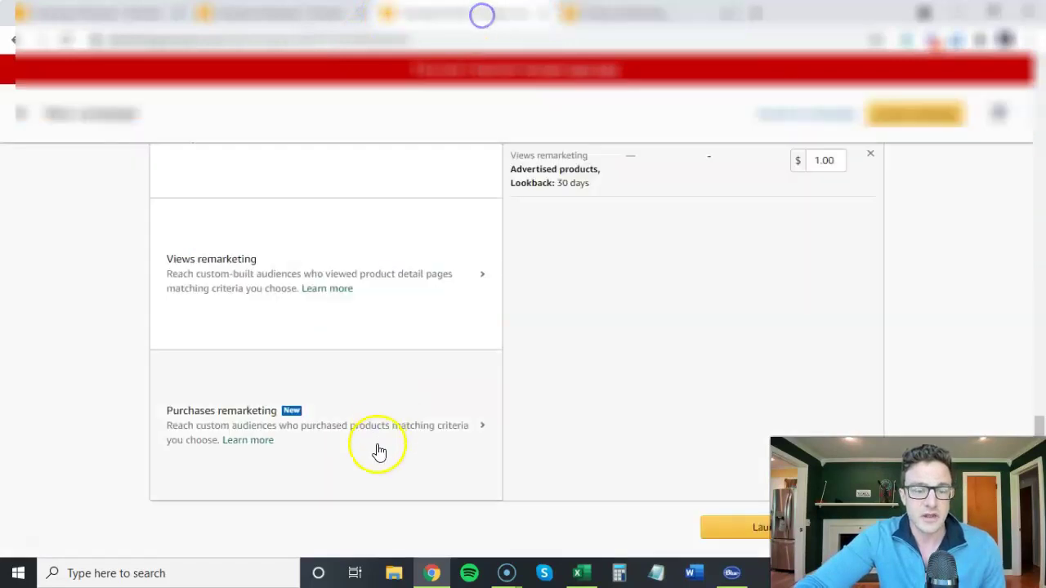
Show the Purchases remarketing audience suggestions with a 30-day lookback period
left_click(422, 427)
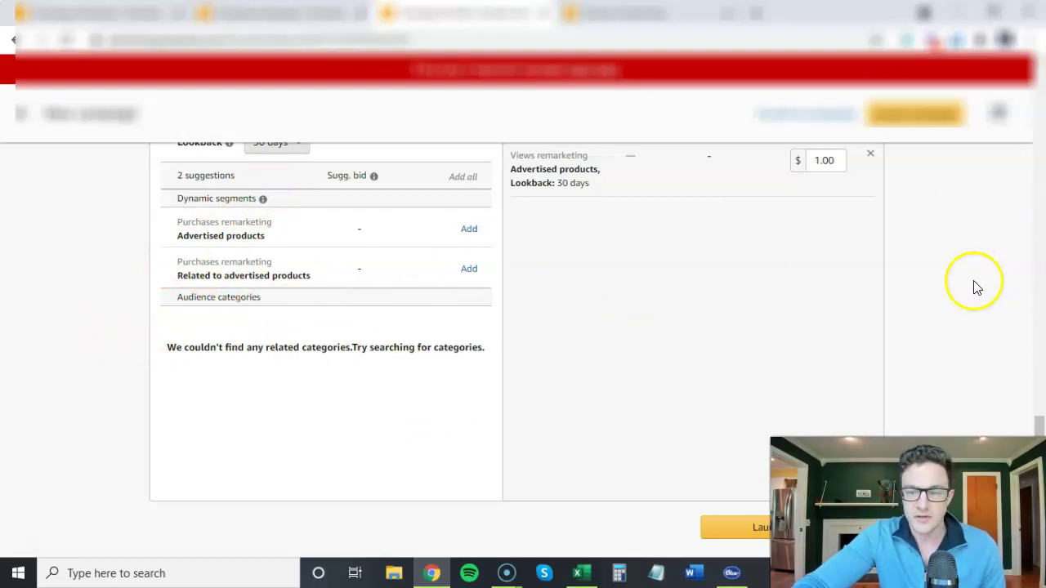
scroll(907, 303, "up", 1)
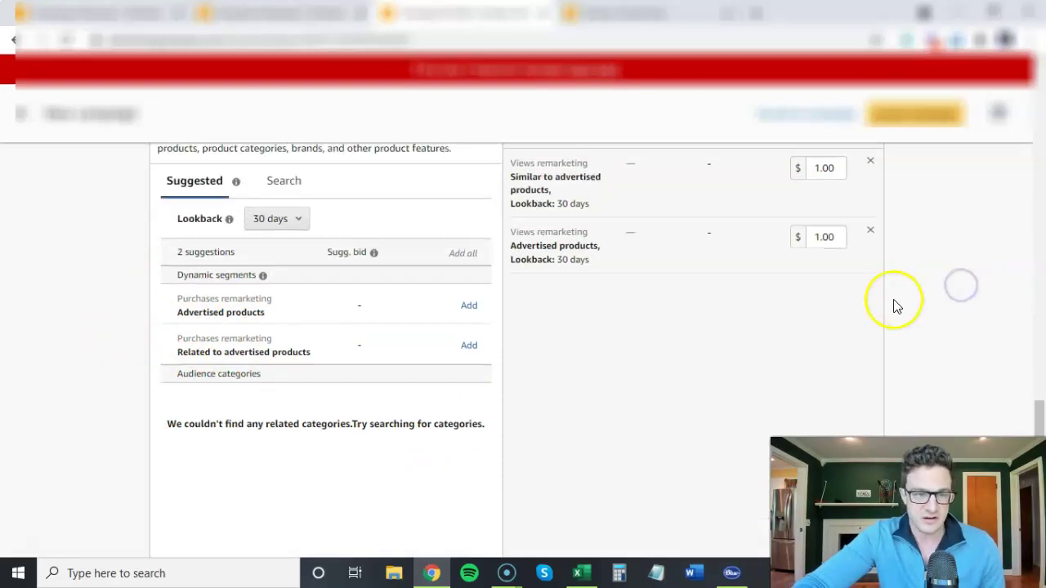
left_click(276, 223)
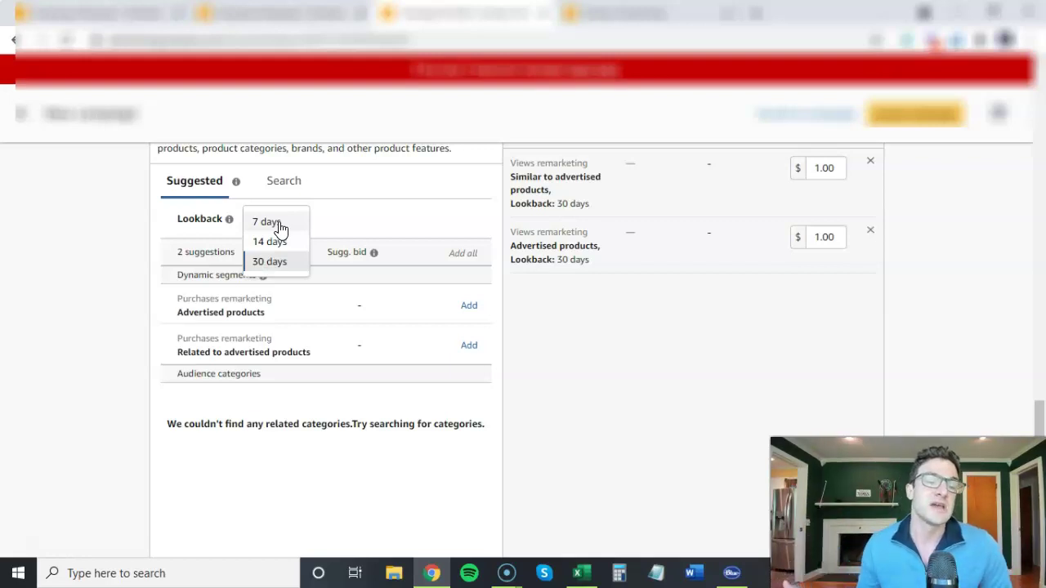
left_click_drag(279, 230, 282, 270)
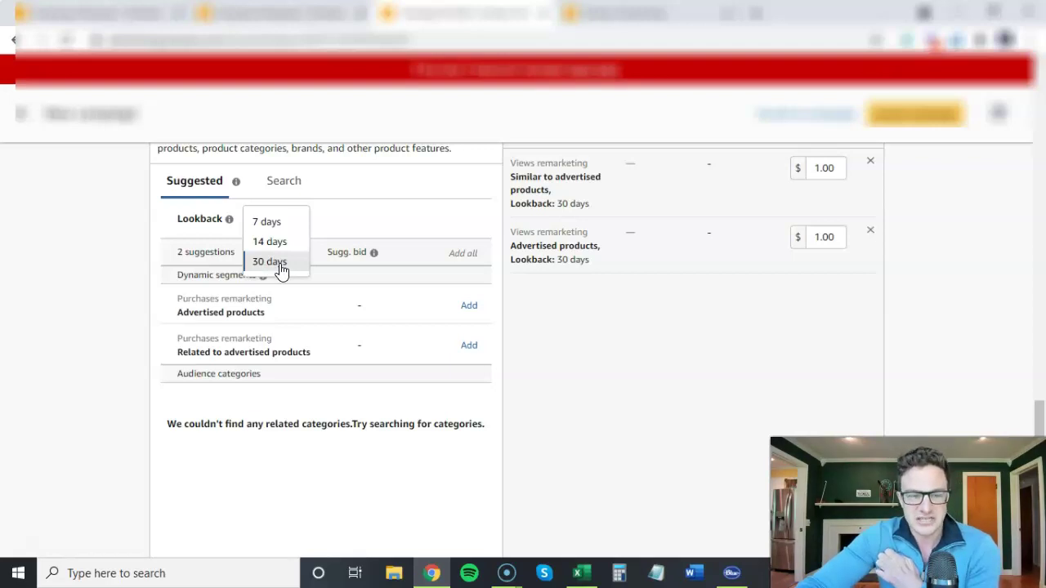
left_click(279, 265)
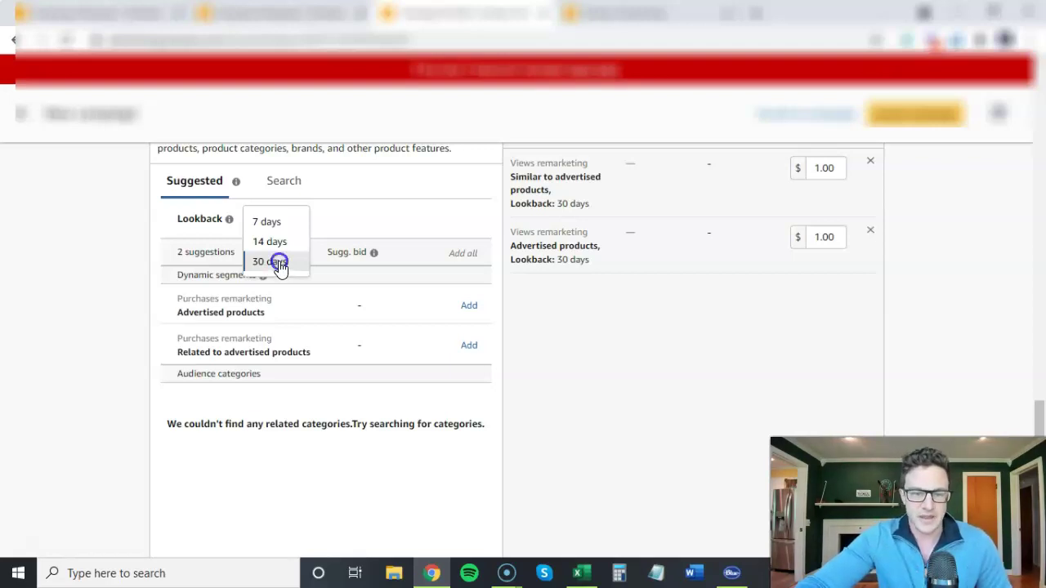
left_click(281, 221)
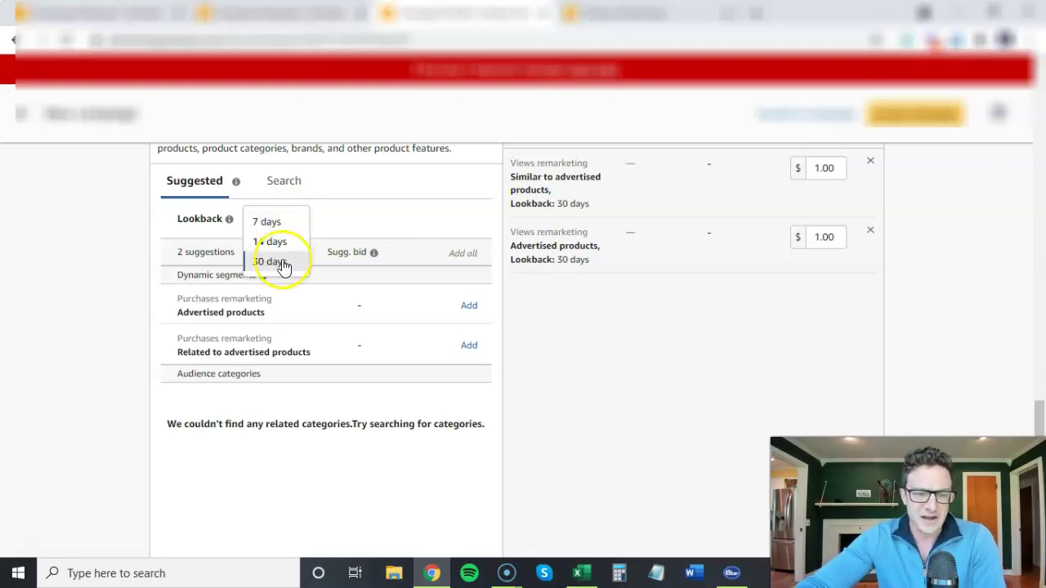
left_click(278, 262)
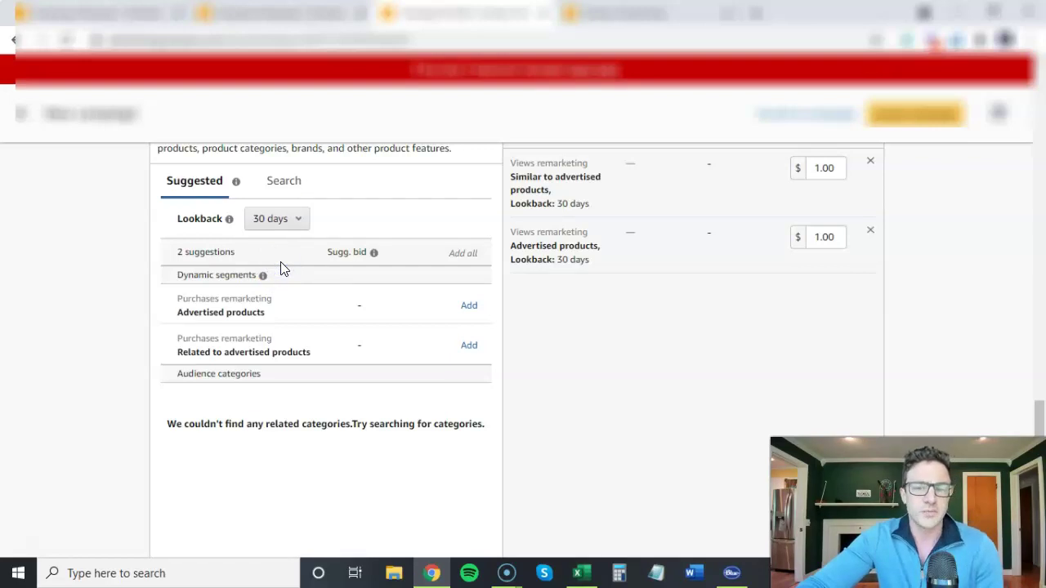
left_click(619, 21)
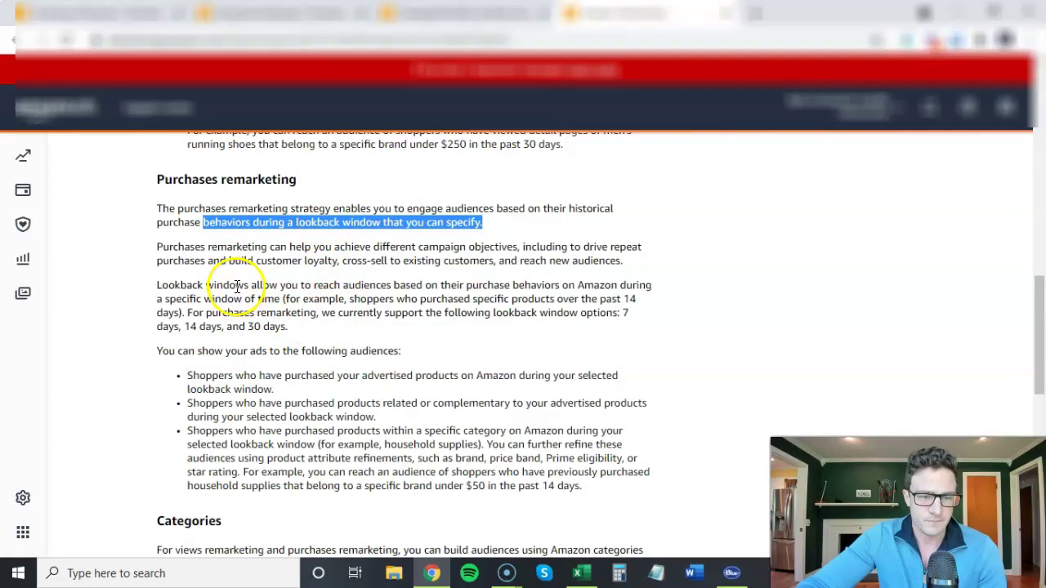
left_click(269, 286)
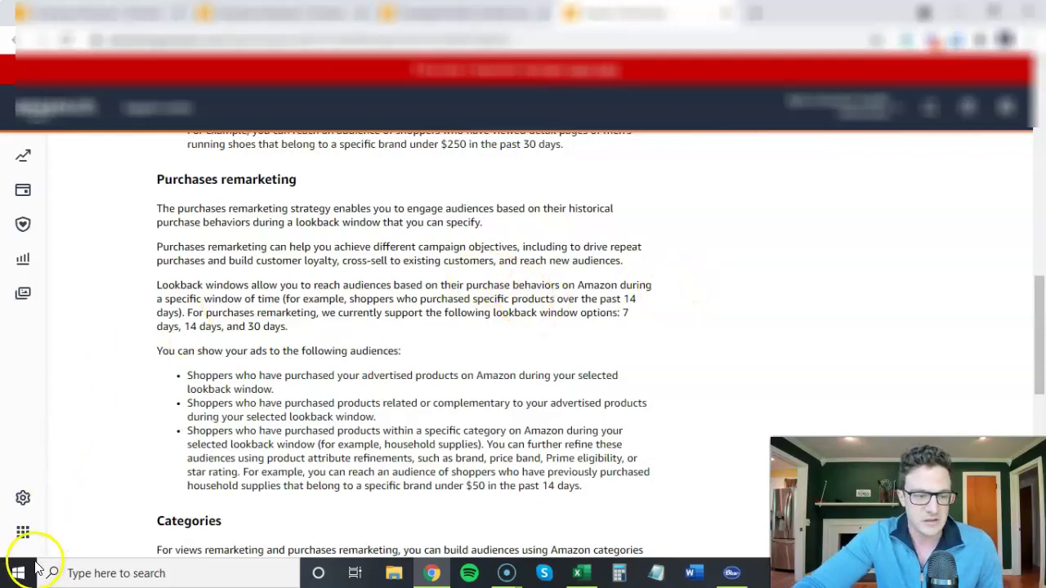
left_click(777, 14)
Look over the advertised BioSchwartz turmeric curcumin product page on Amazon
left_click(777, 14)
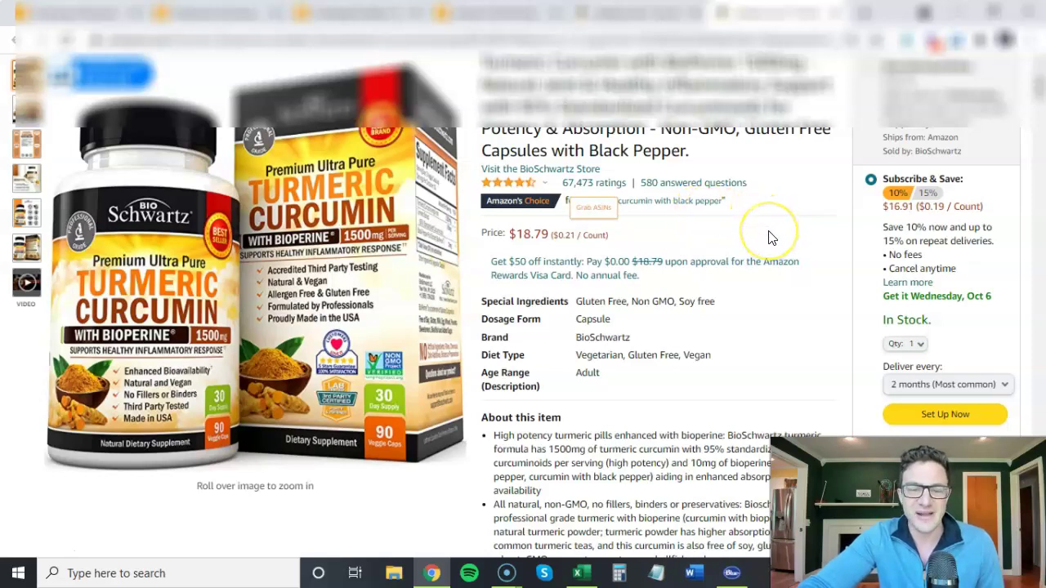
mouse_move(343, 282)
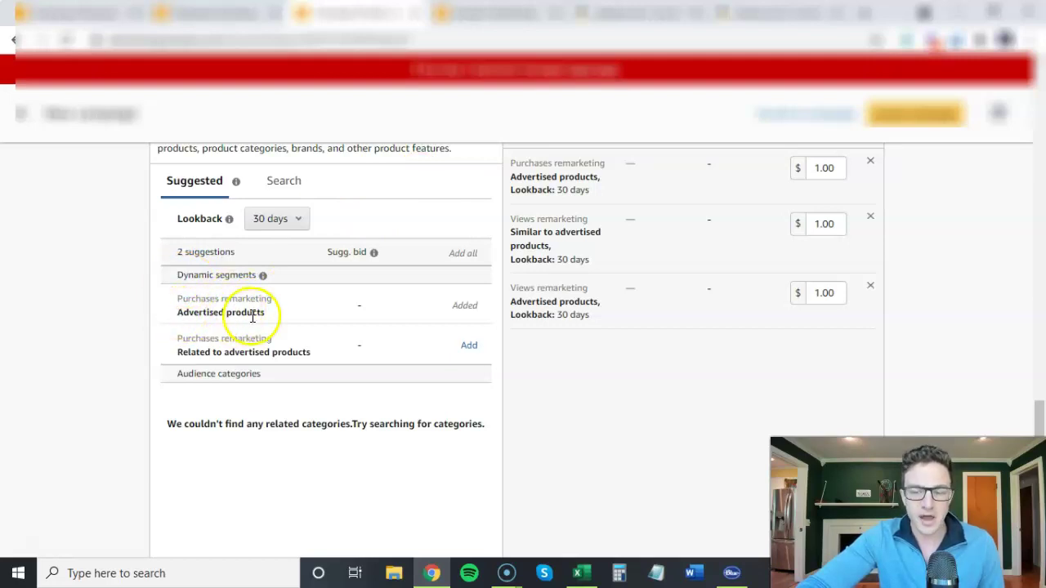
Remove both Views remarketing audiences, then go to the Amazon turmeric search results
left_click(871, 219)
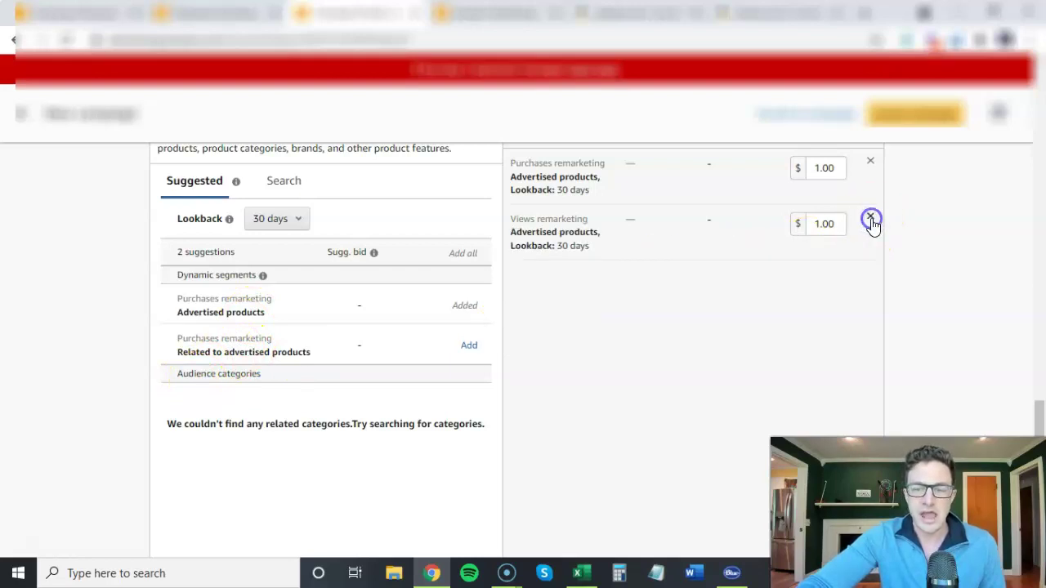
left_click(871, 219)
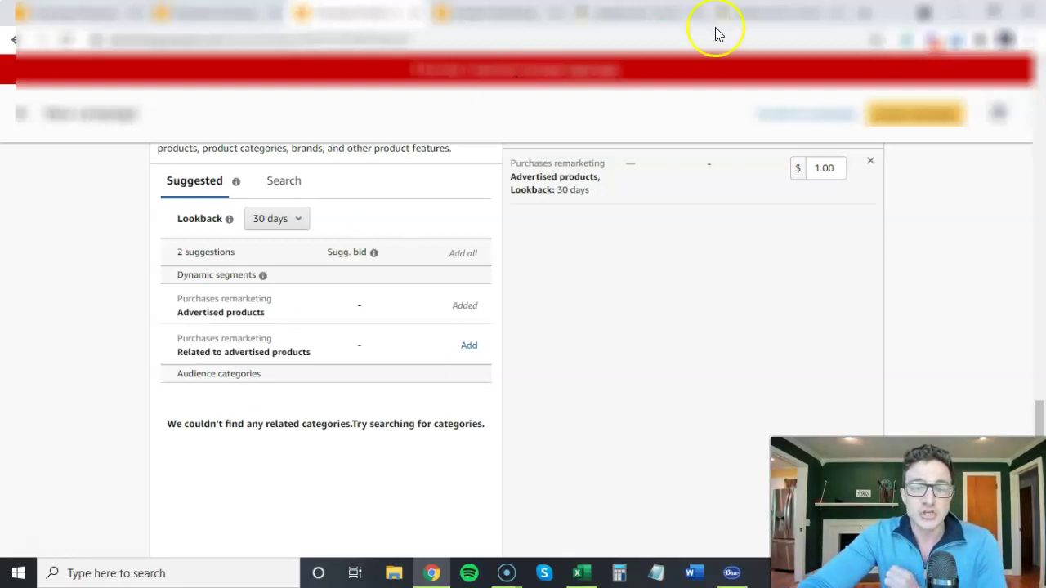
left_click(675, 12)
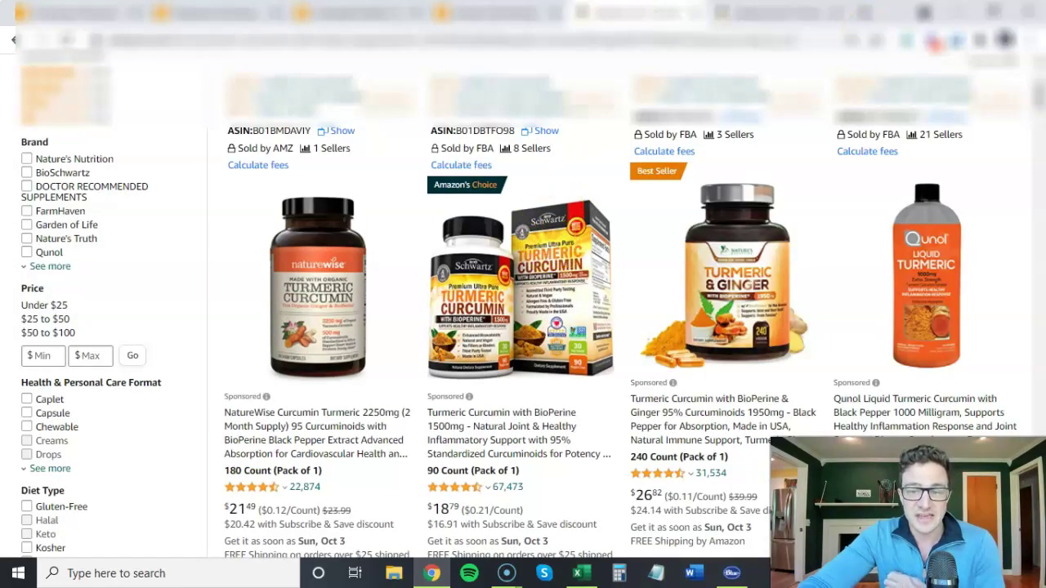
Scroll the advertised turmeric product page down to the Frequently bought together section
left_click(791, 8)
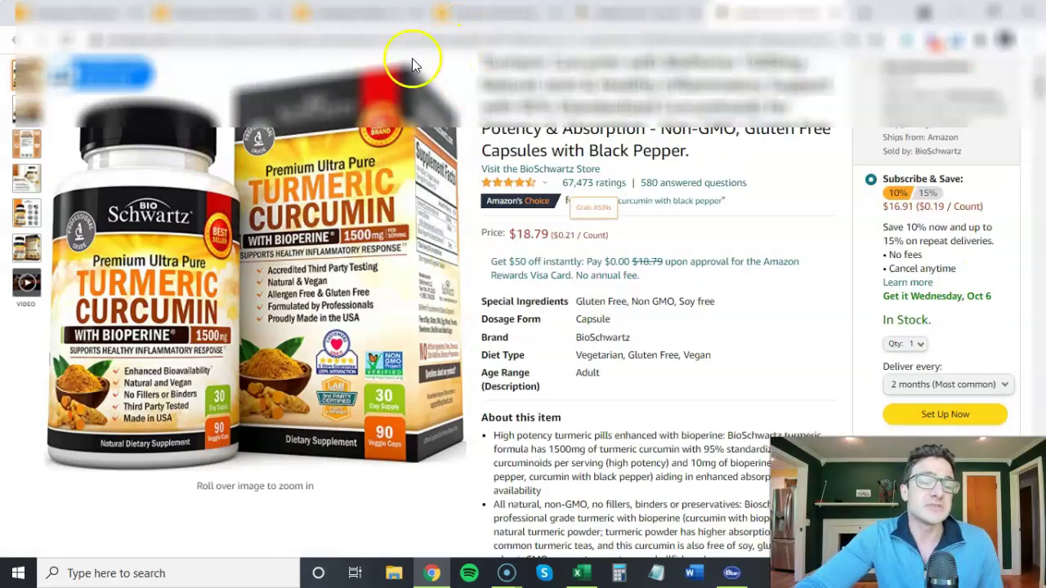
mouse_move(102, 253)
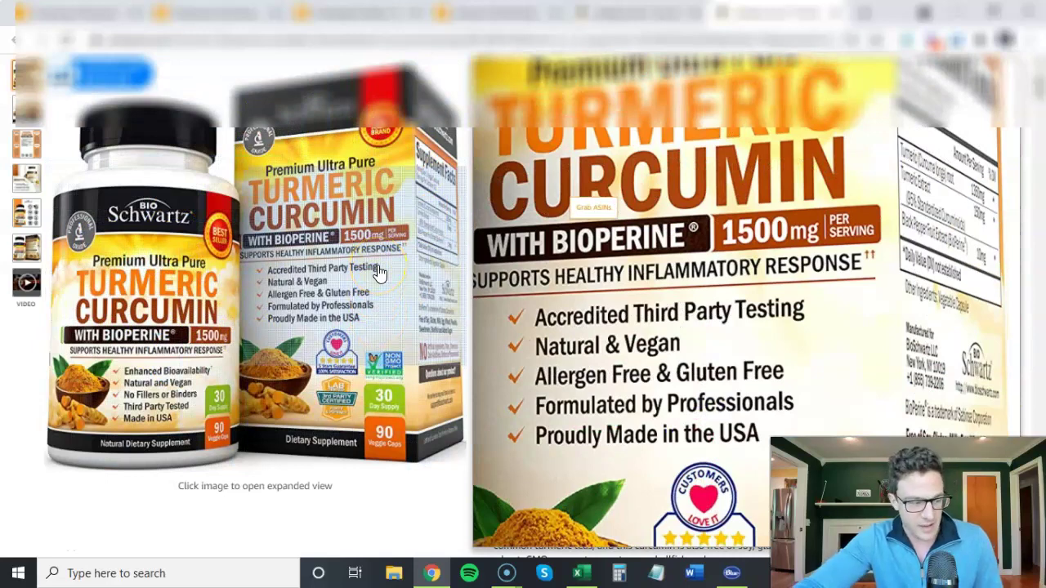
scroll(719, 217, "down", 5)
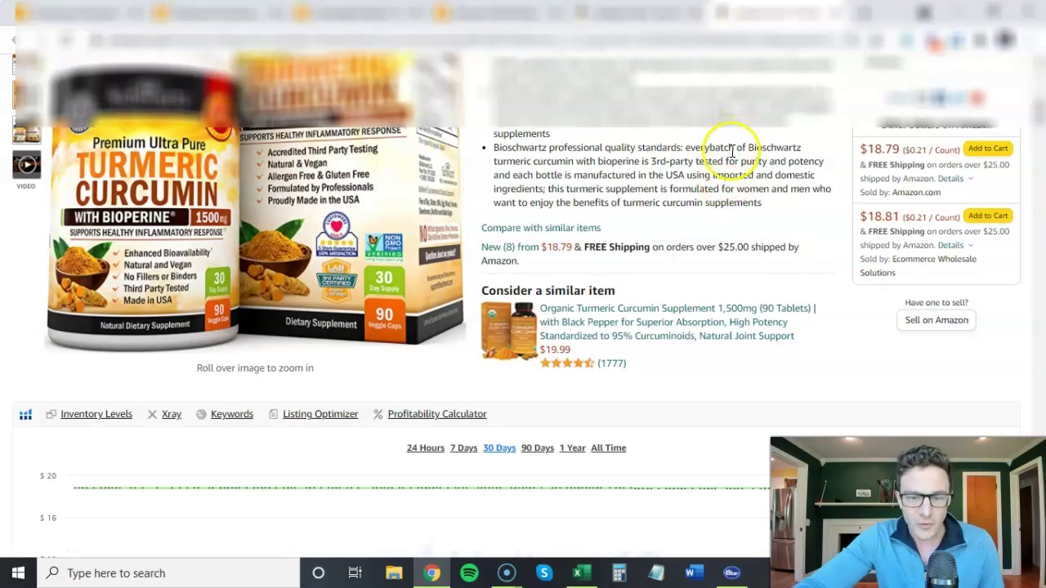
scroll(658, 147, "down", 6)
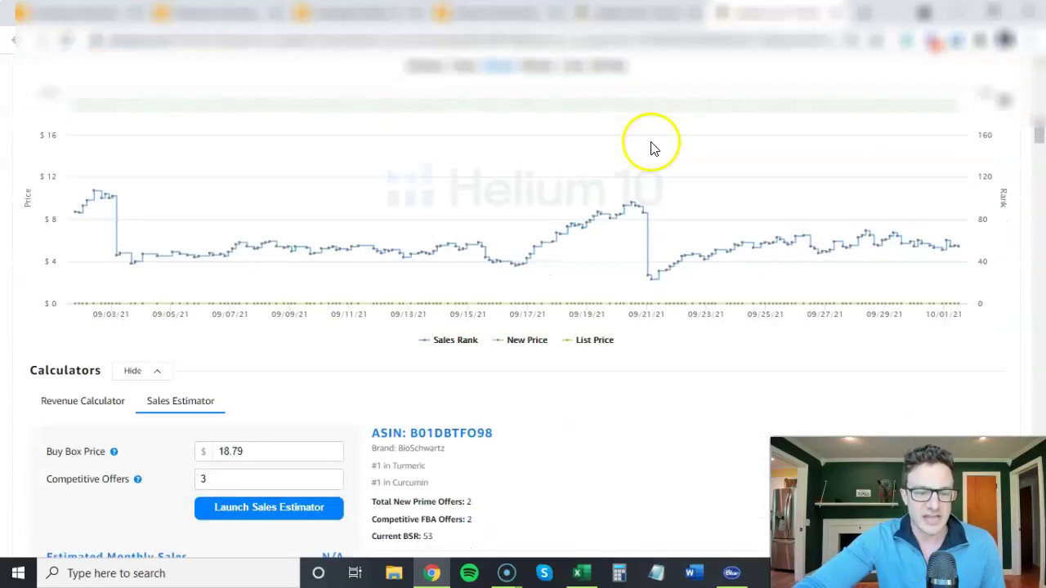
scroll(651, 151, "down", 4)
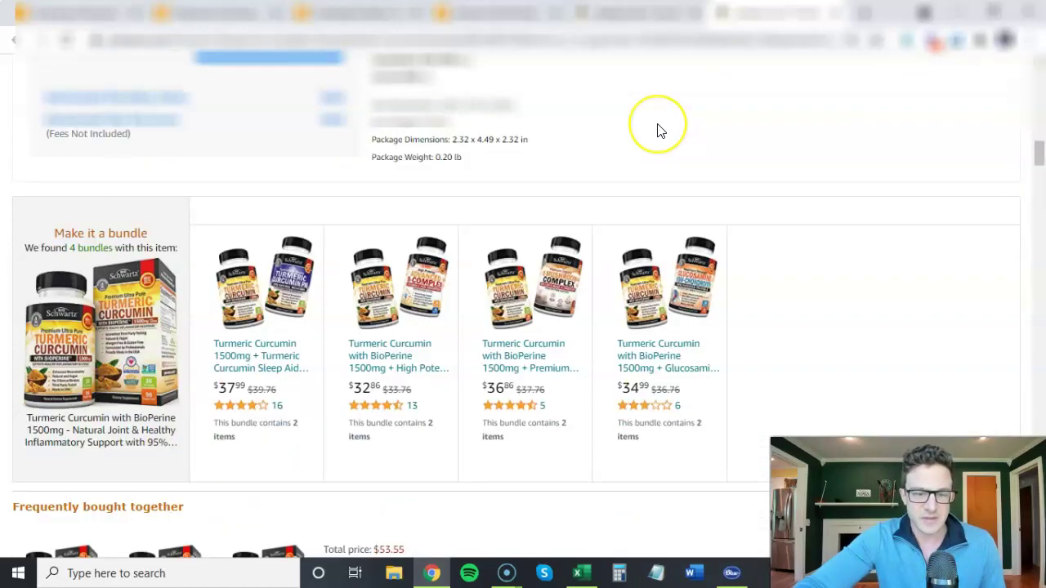
scroll(660, 131, "down", 1)
scroll(660, 131, "down", 1)
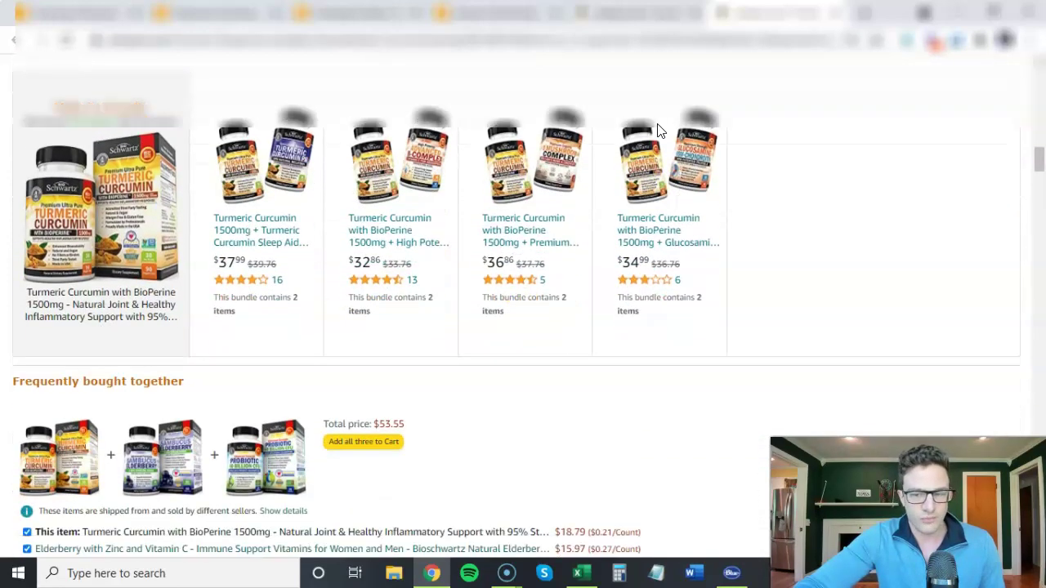
scroll(378, 260, "down", 1)
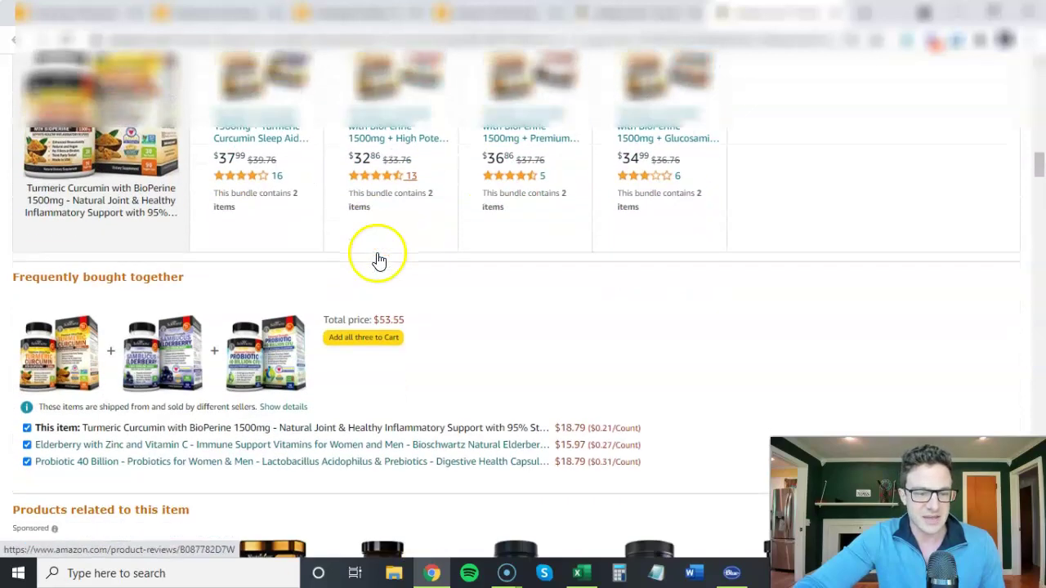
Open the Elderberry product in a new tab, review it, and return to ad targeting
right_click(171, 356)
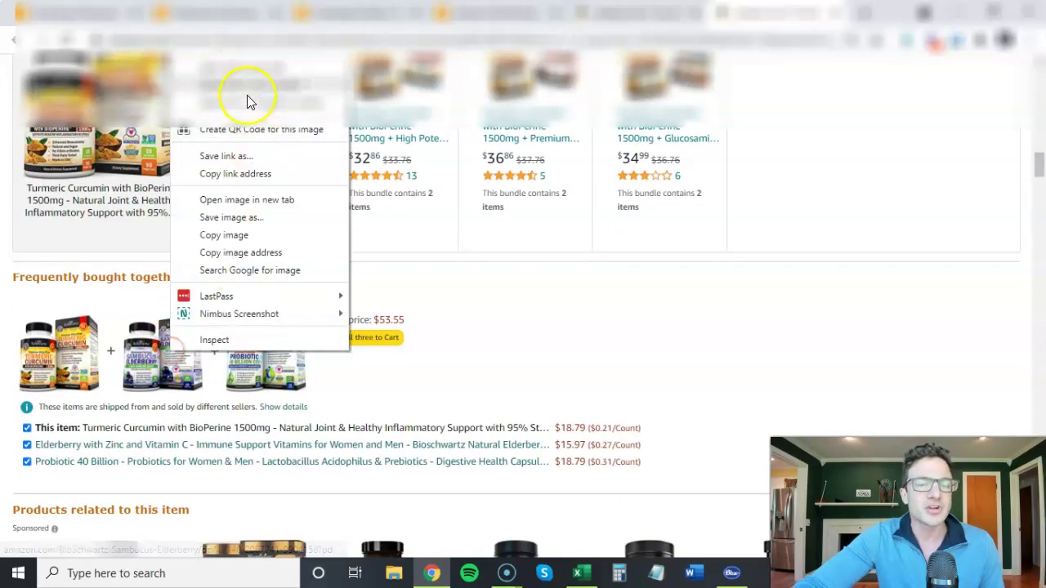
left_click(243, 62)
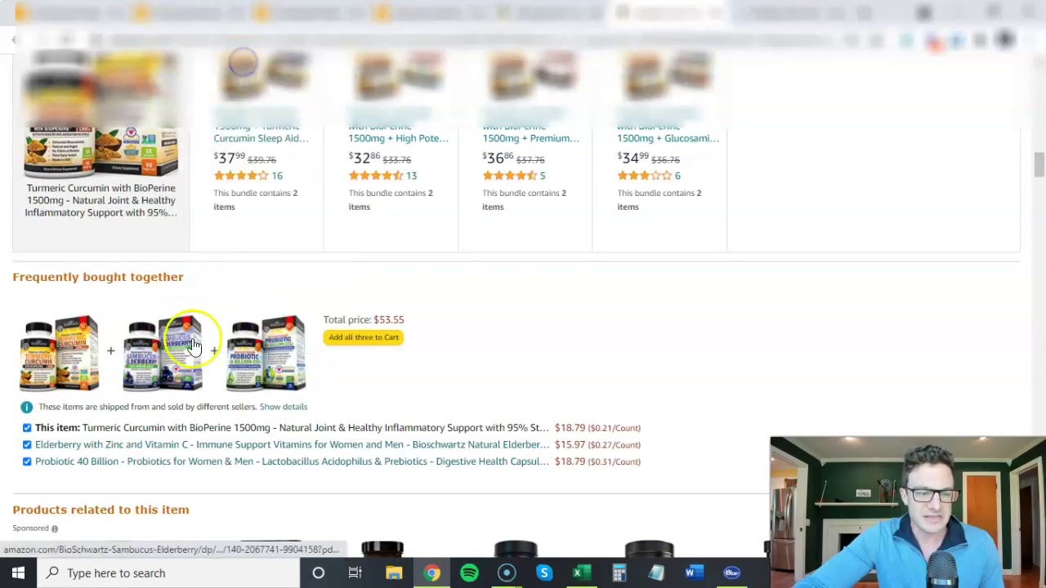
left_click(789, 16)
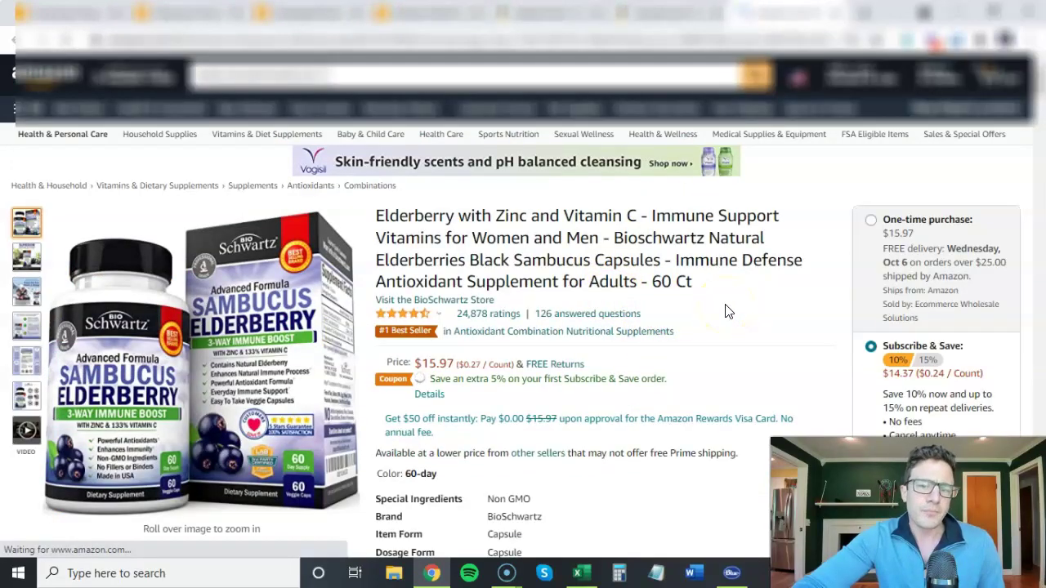
scroll(729, 311, "down", 1)
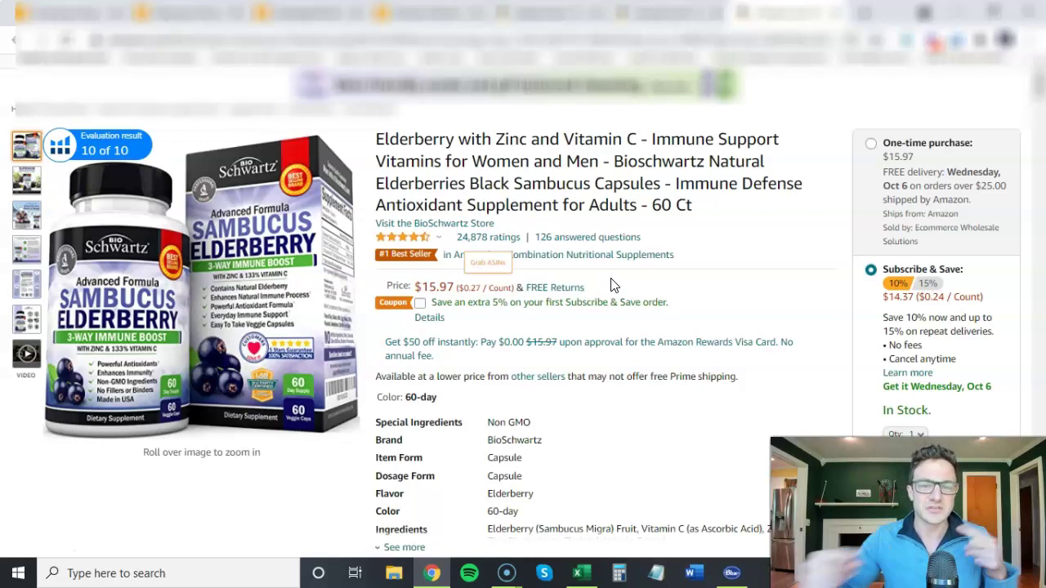
left_click(319, 13)
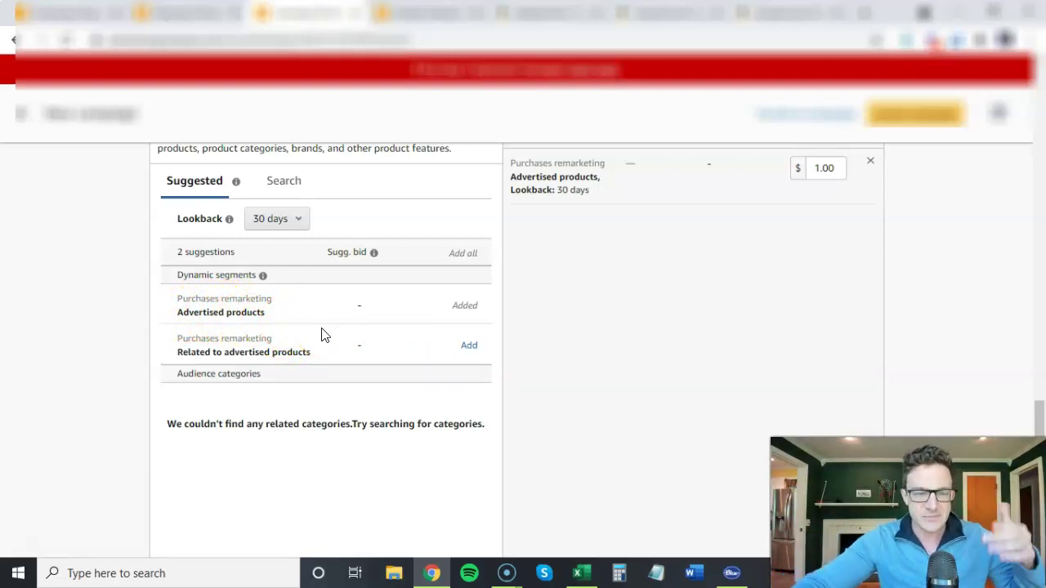
Add the Related to advertised products remarketing audience and remove the Advertised products audience
left_click(467, 347)
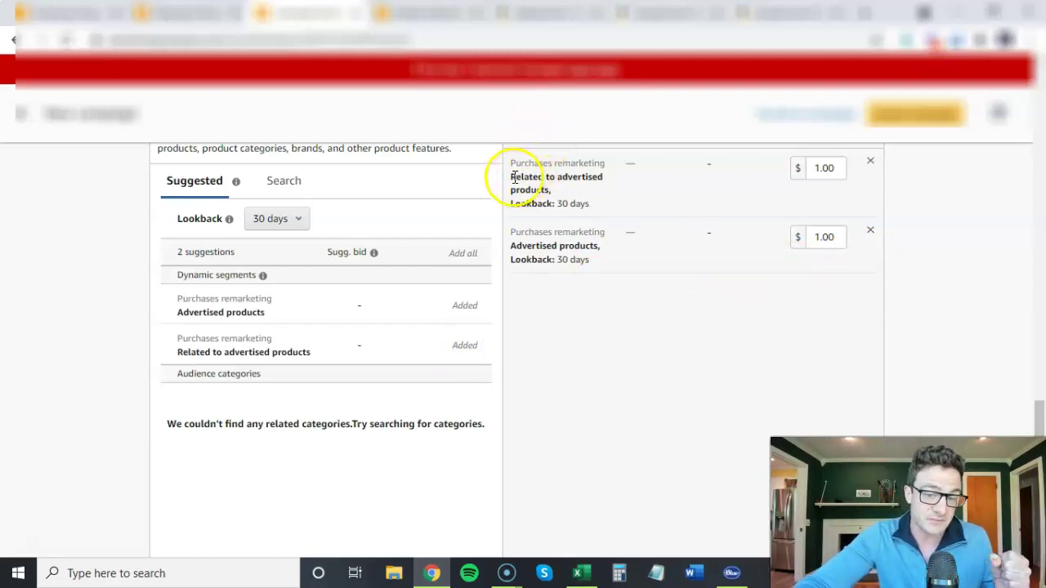
left_click(870, 231)
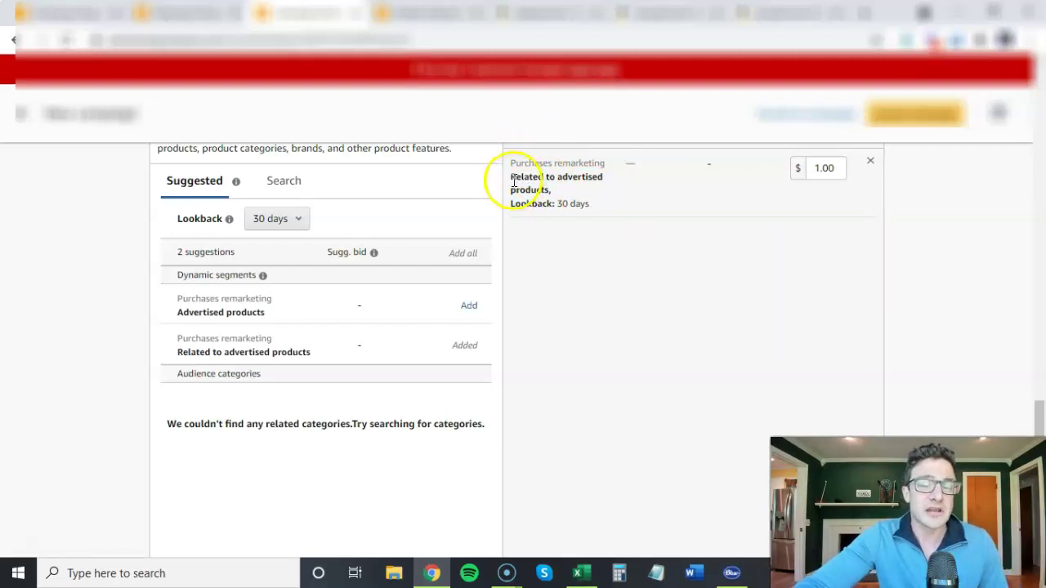
left_click_drag(510, 175, 527, 188)
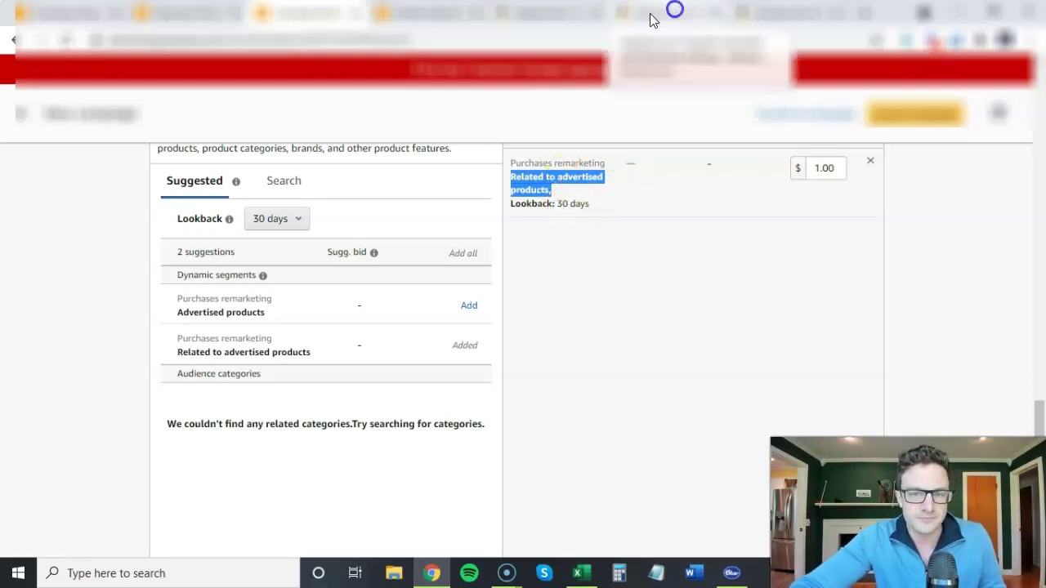
Open the NatureWise turmeric listing from the search results in a new tab
left_click(561, 12)
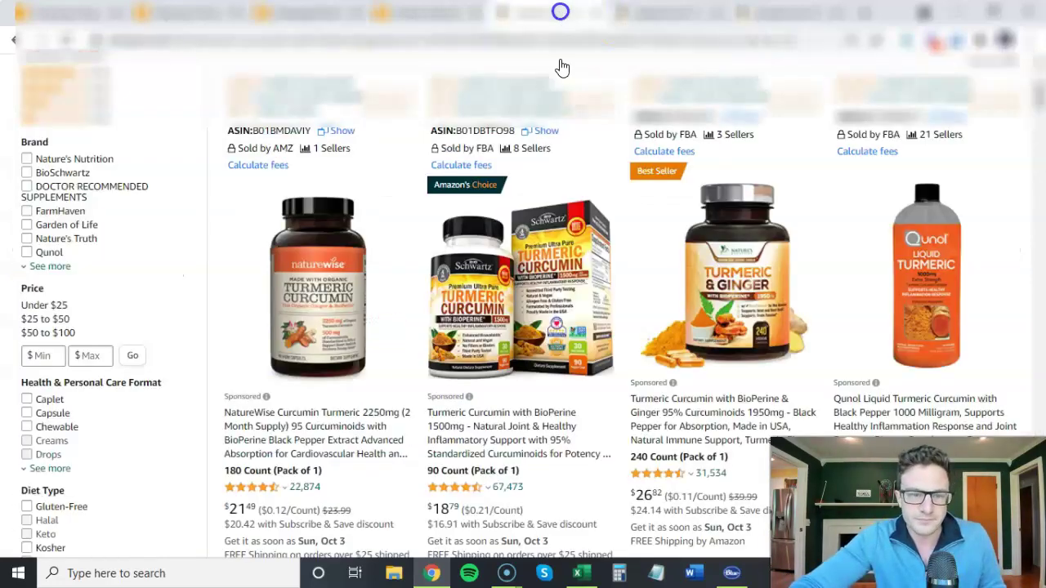
right_click(307, 425)
left_click(411, 261)
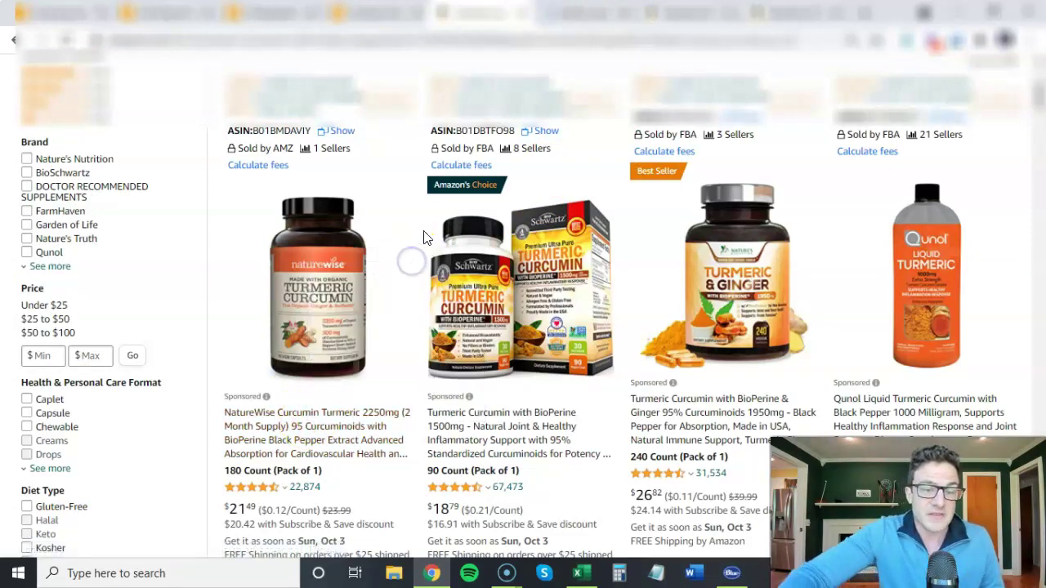
left_click(570, 13)
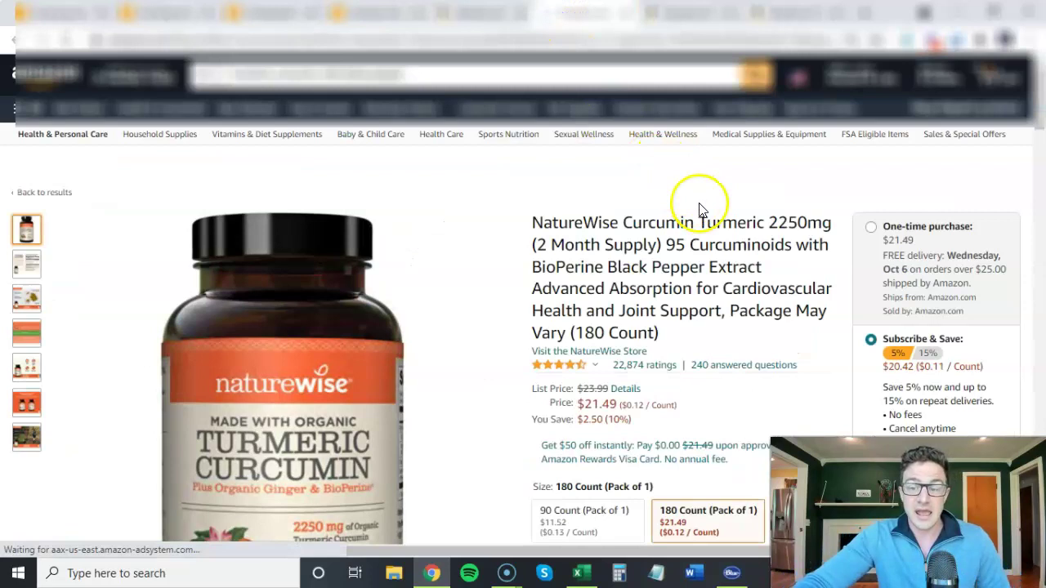
Compare it with the BioSchwartz turmeric page, then return to the ad targeting setup
left_click(675, 16)
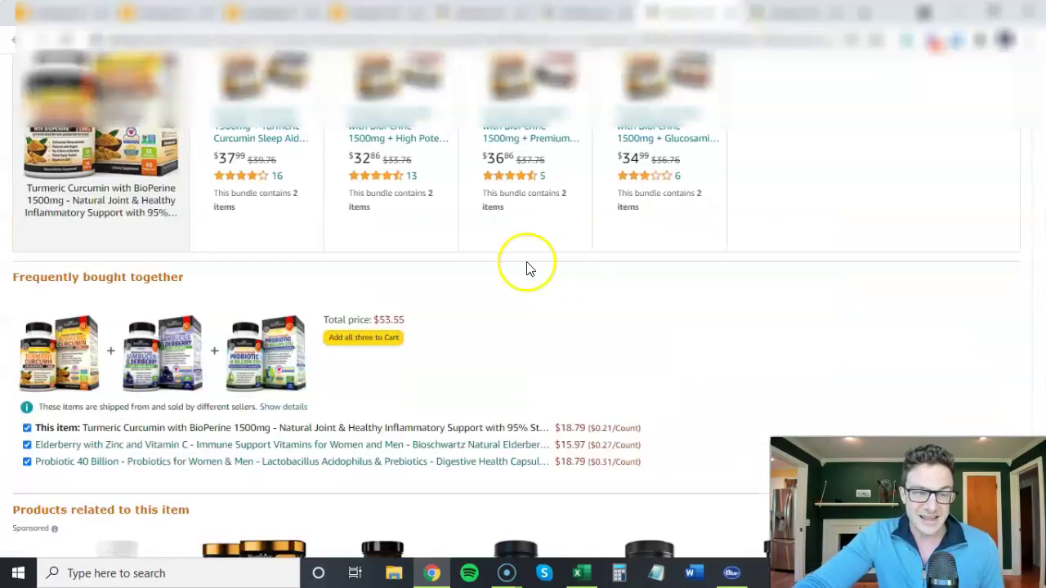
scroll(523, 267, "up", 2)
scroll(517, 266, "up", 6)
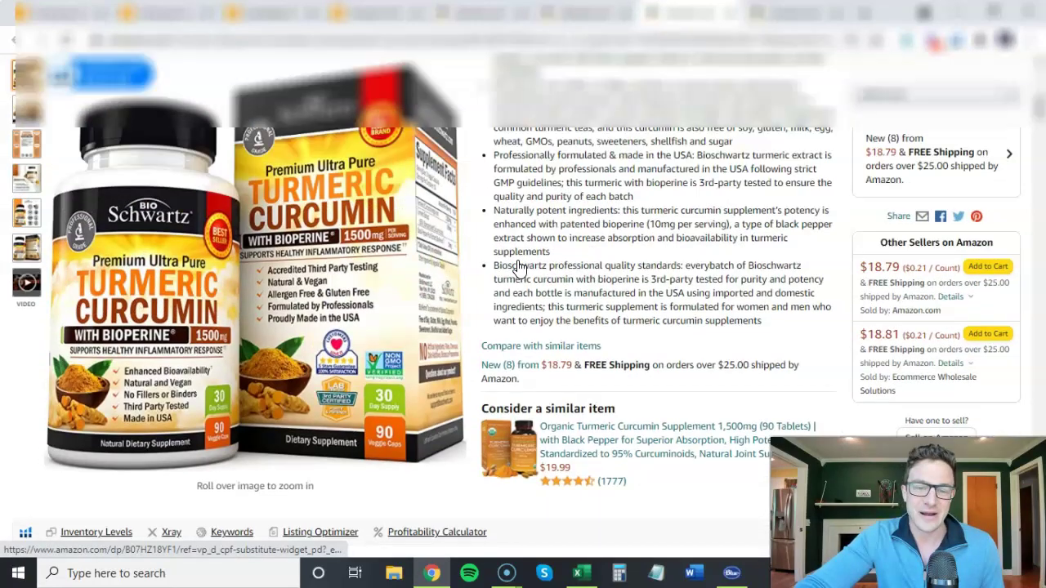
scroll(517, 260, "up", 5)
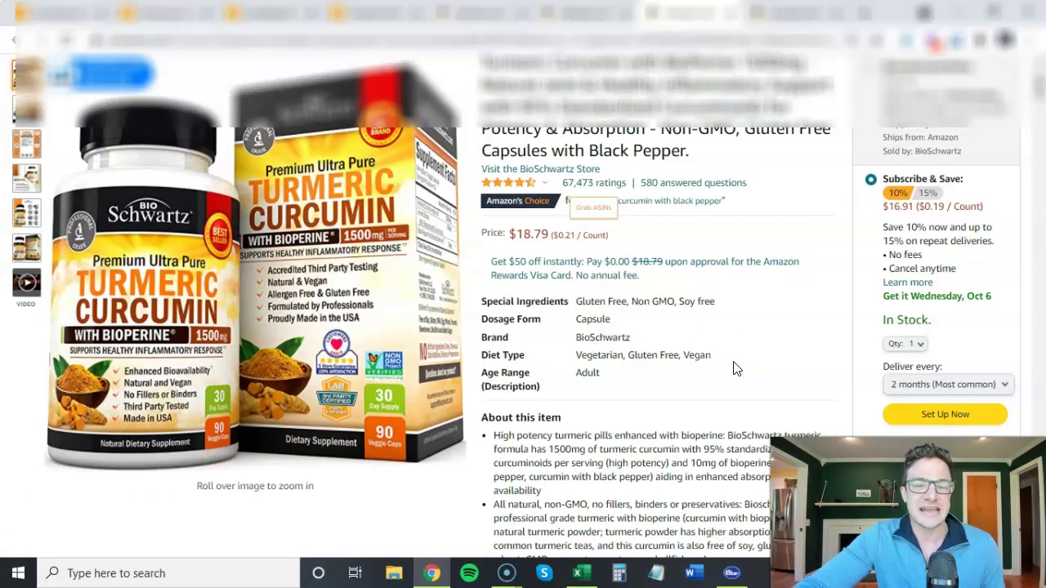
left_click(479, 17)
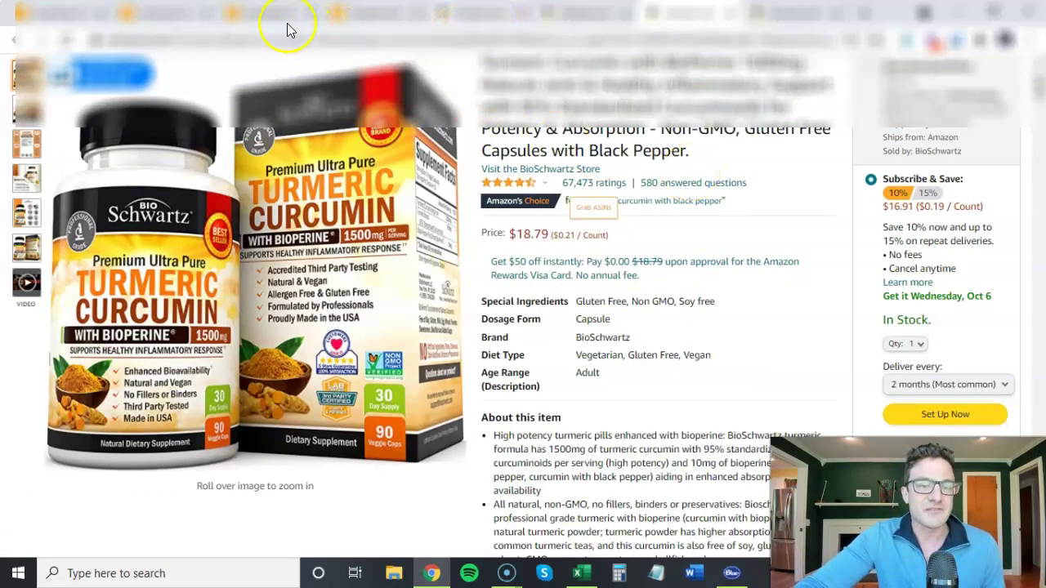
left_click(263, 11)
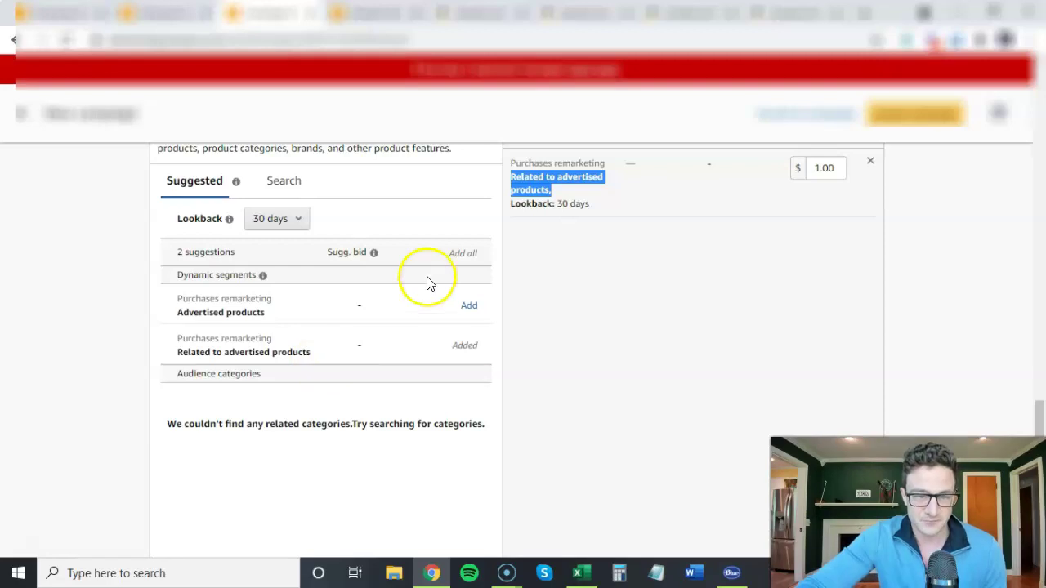
View the ad group's targeting table: Similar to advertised products at 72,804 impressions, $592.96 spend
left_click(166, 18)
scroll(147, 233, "down", 2)
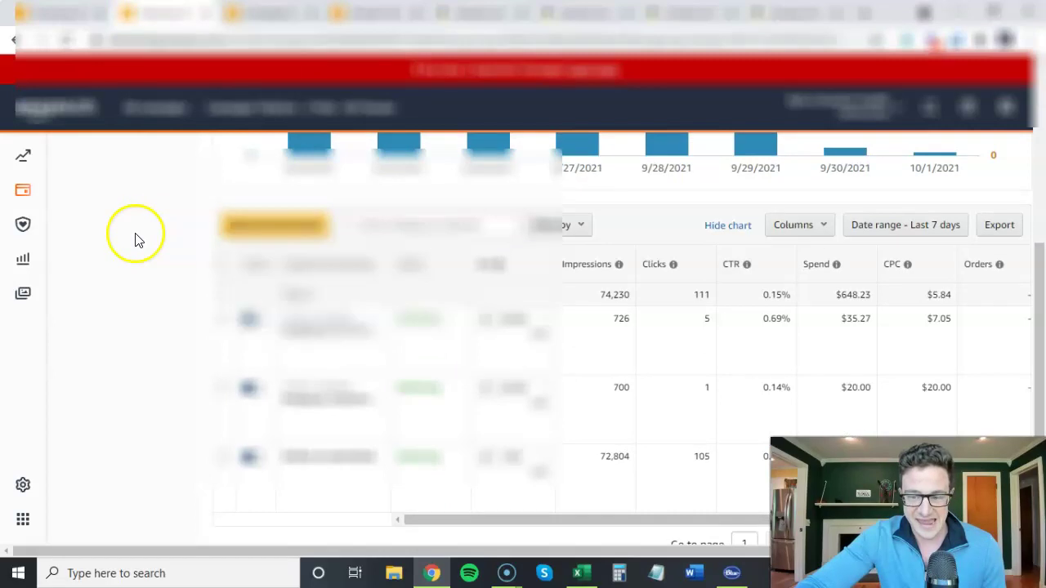
scroll(150, 245, "down", 2)
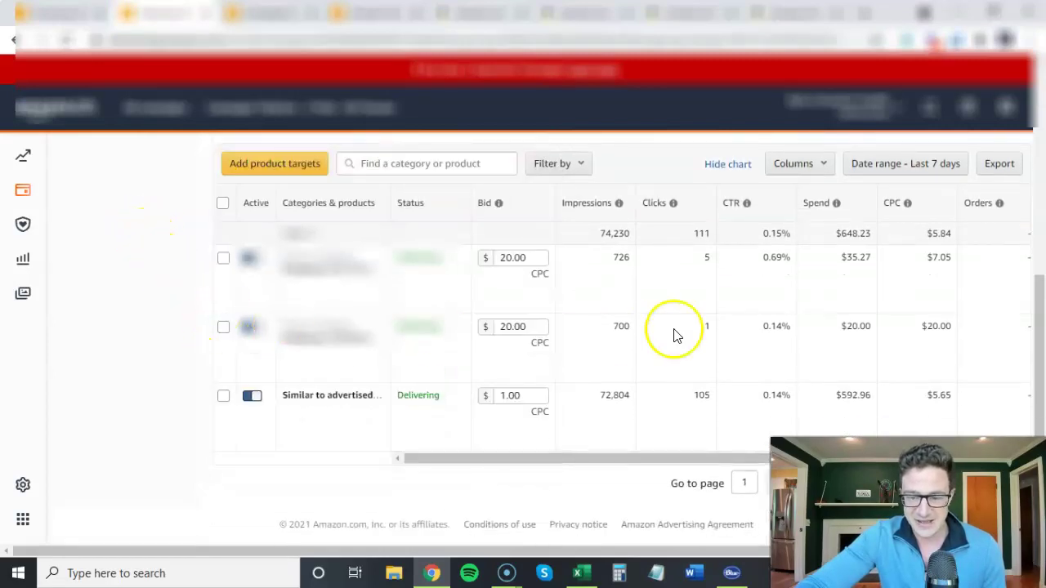
left_click_drag(521, 459, 595, 460)
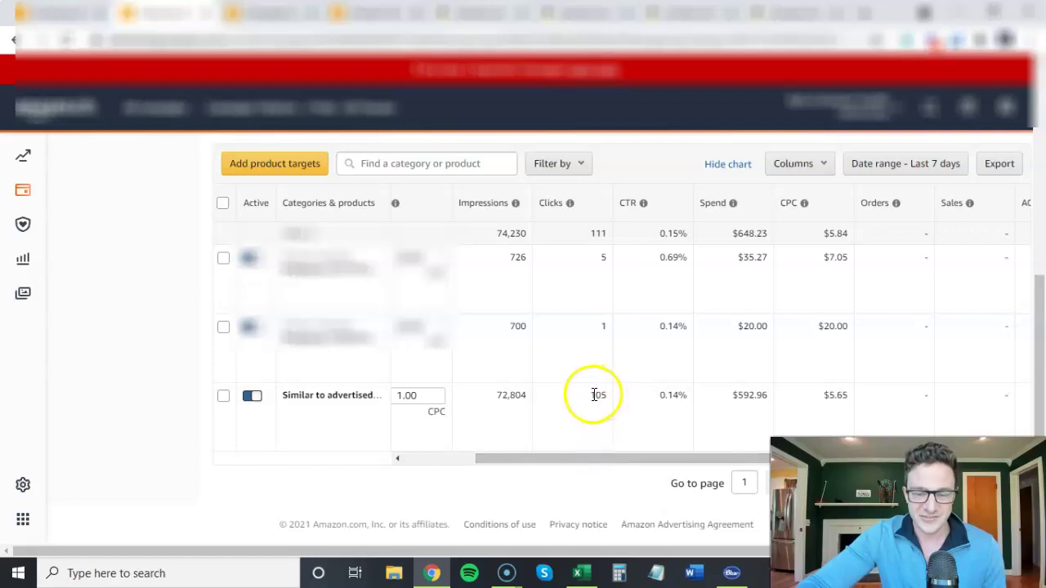
left_click_drag(595, 397, 608, 401)
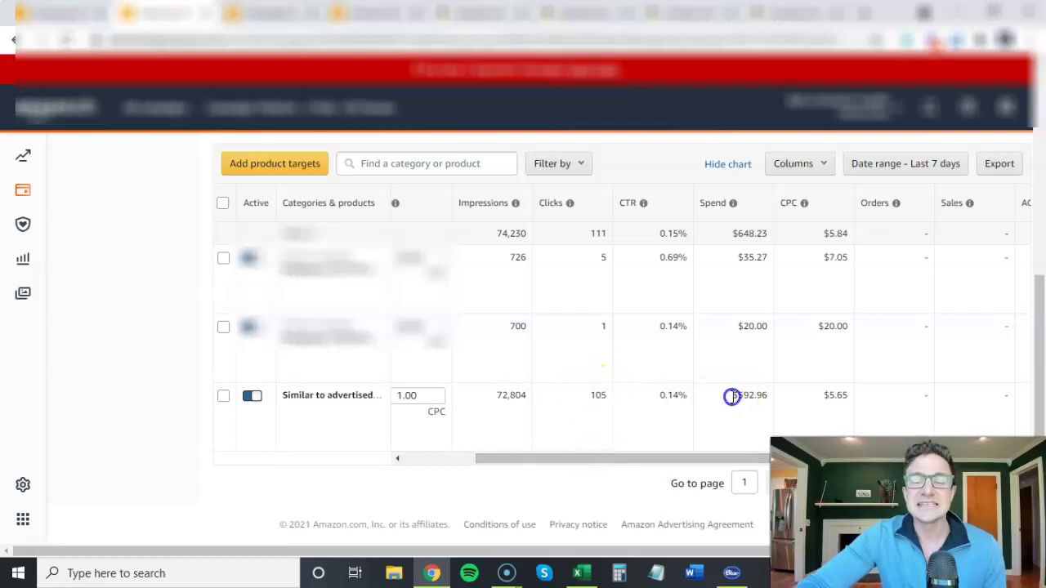
left_click_drag(731, 398, 782, 401)
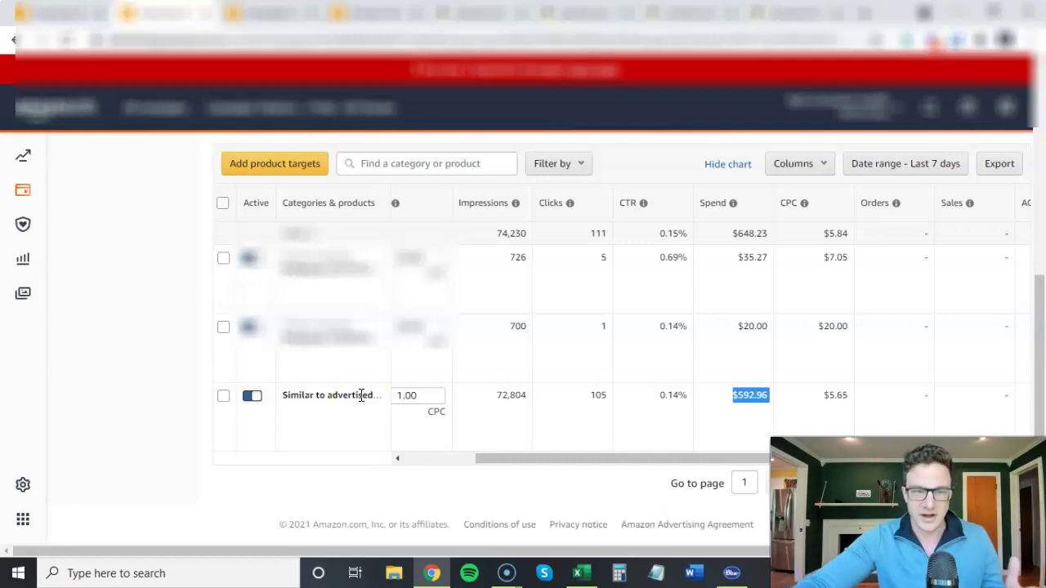
Remove the Related to advertised products audience, keeping Similar to advertised products targeting at $1.00
left_click(277, 12)
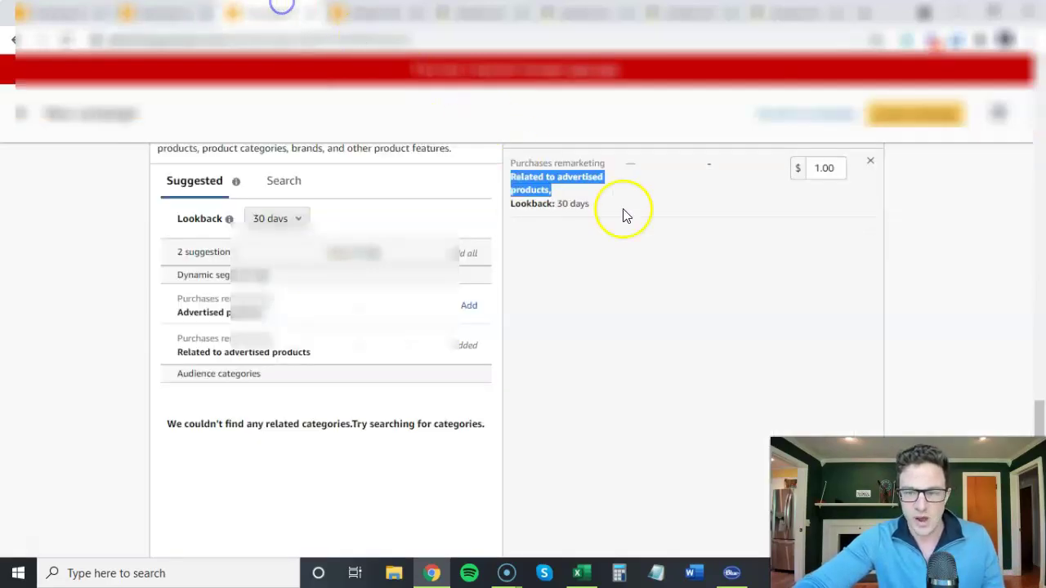
left_click(871, 166)
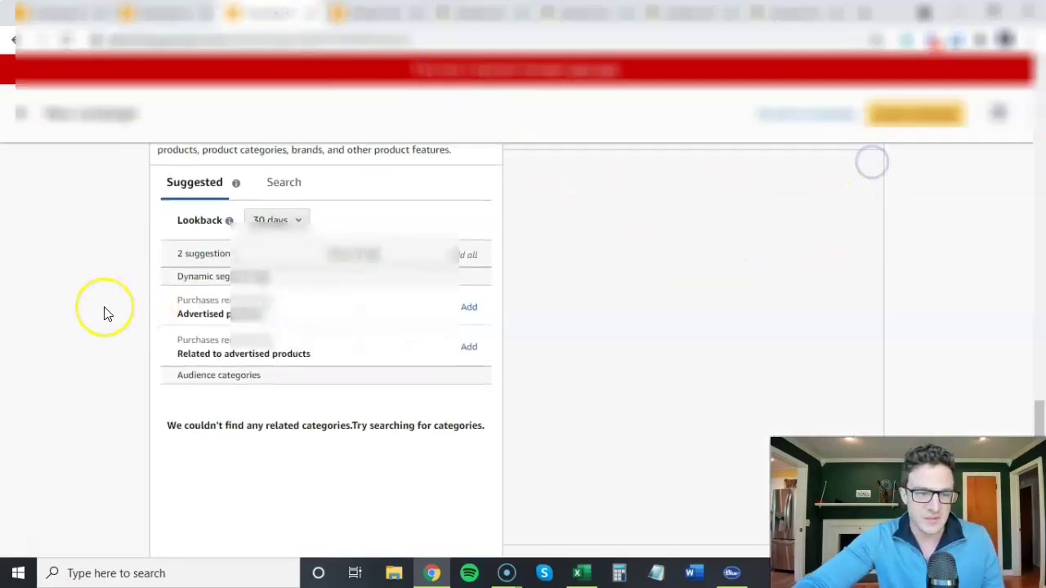
scroll(105, 312, "up", 3)
scroll(105, 312, "up", 2)
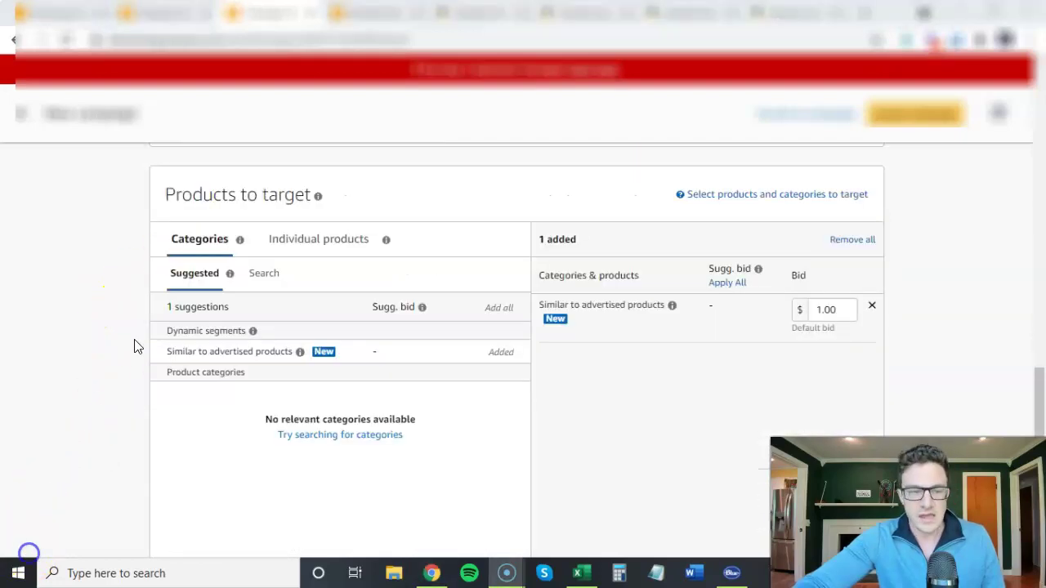
scroll(134, 346, "up", 4)
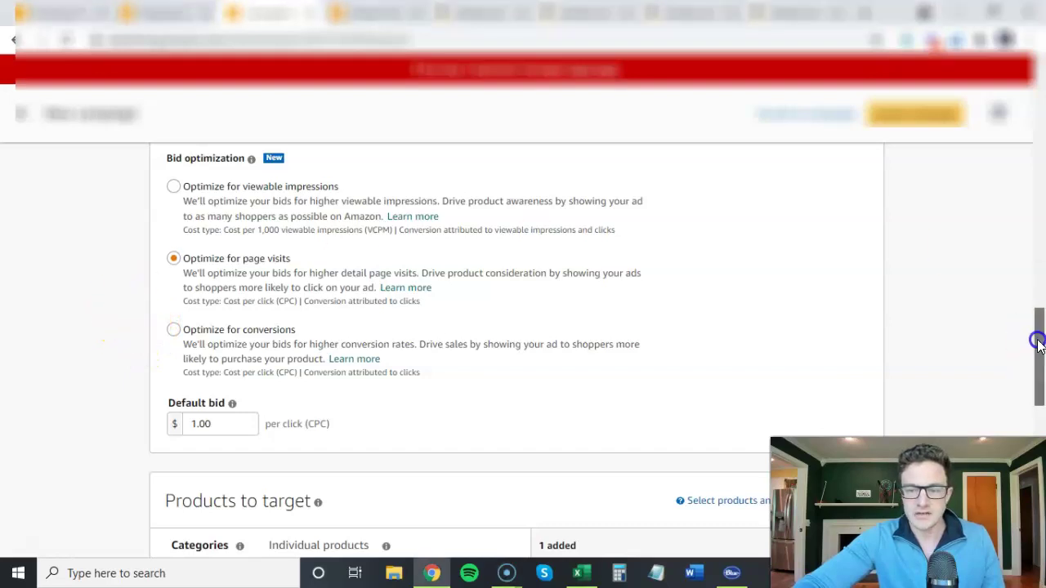
left_click_drag(1034, 341, 1041, 304)
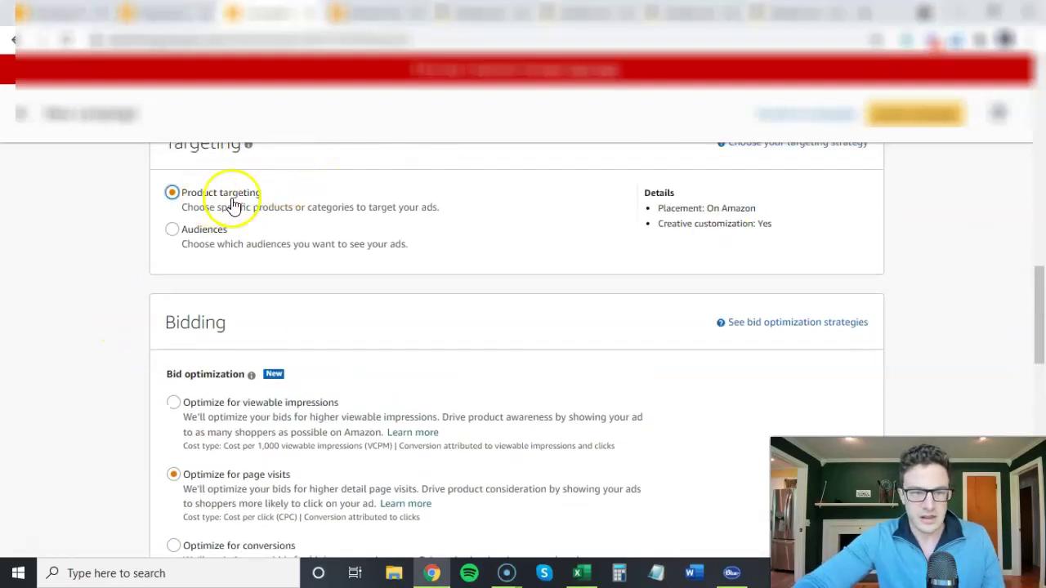
scroll(124, 228, "down", 3)
scroll(124, 228, "down", 4)
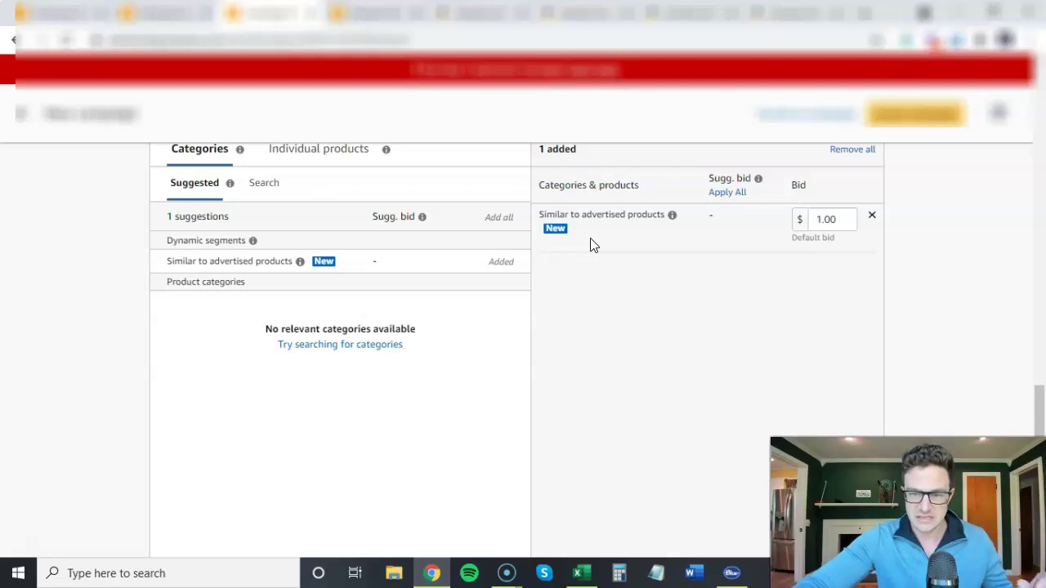
double_click(551, 233)
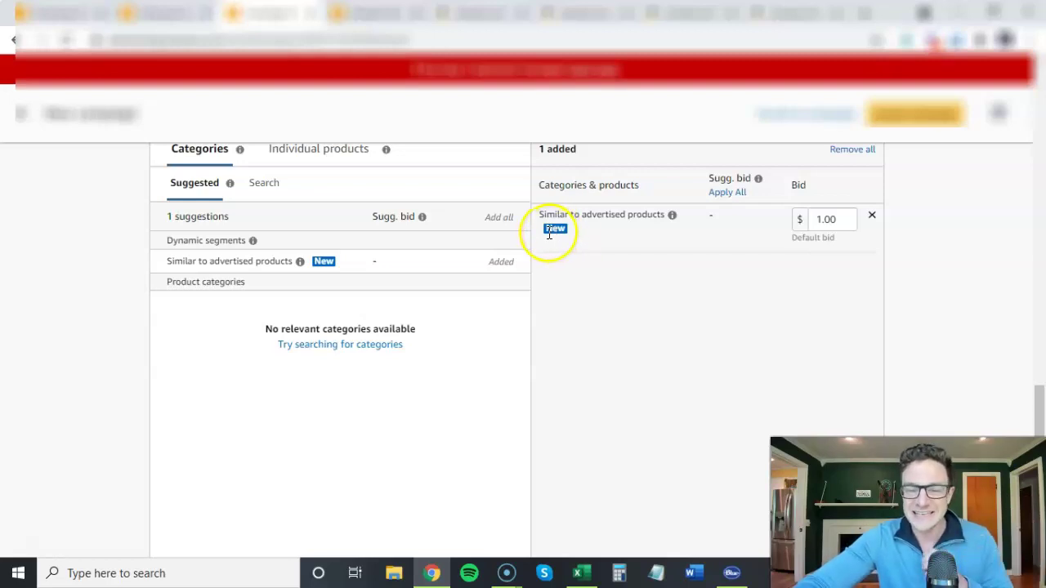
left_click(556, 233)
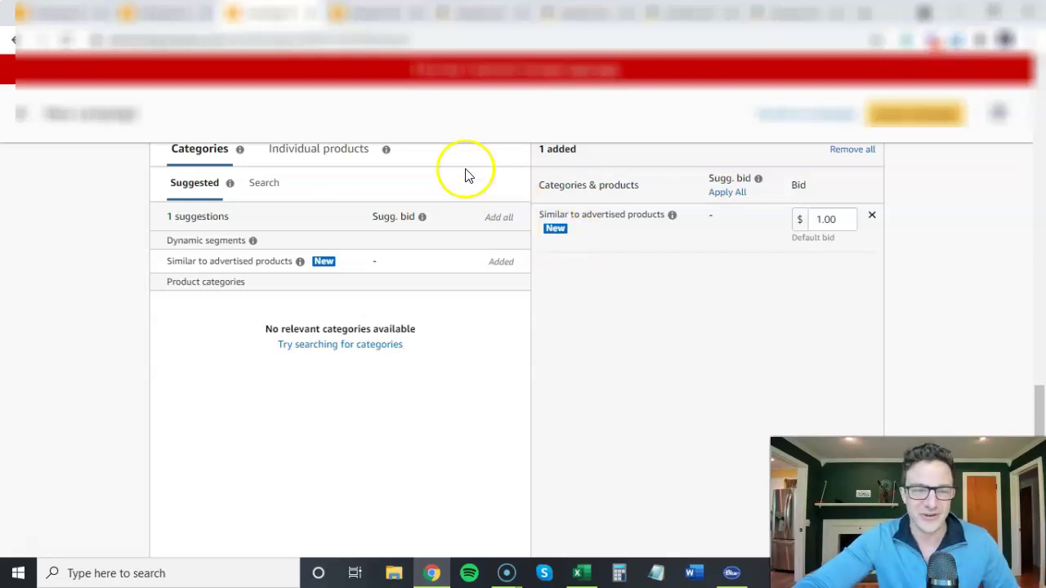
Back in the ad group report, highlight the 105 clicks for Similar to advertised products
left_click(162, 18)
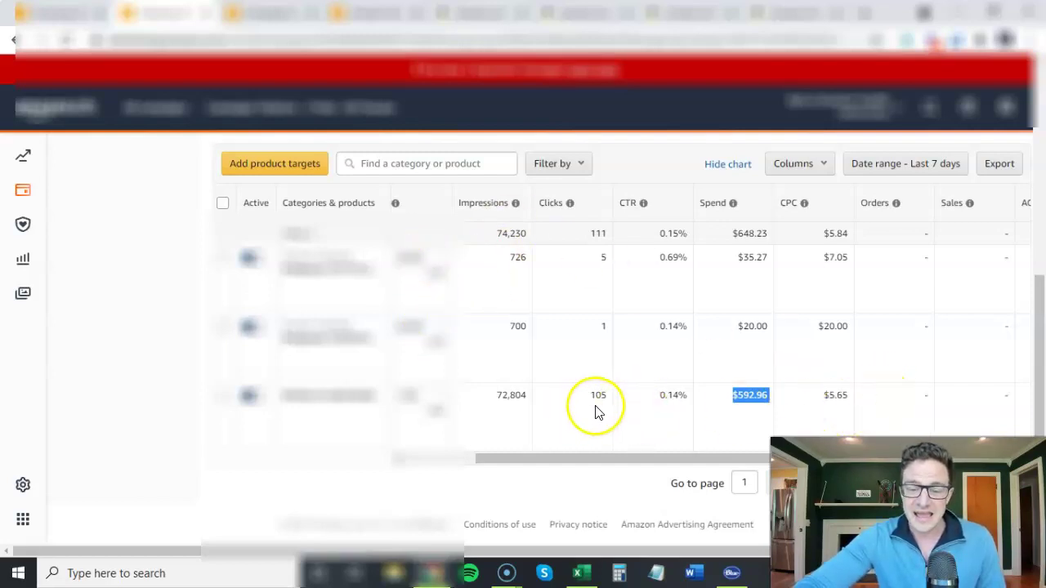
left_click_drag(593, 396, 615, 400)
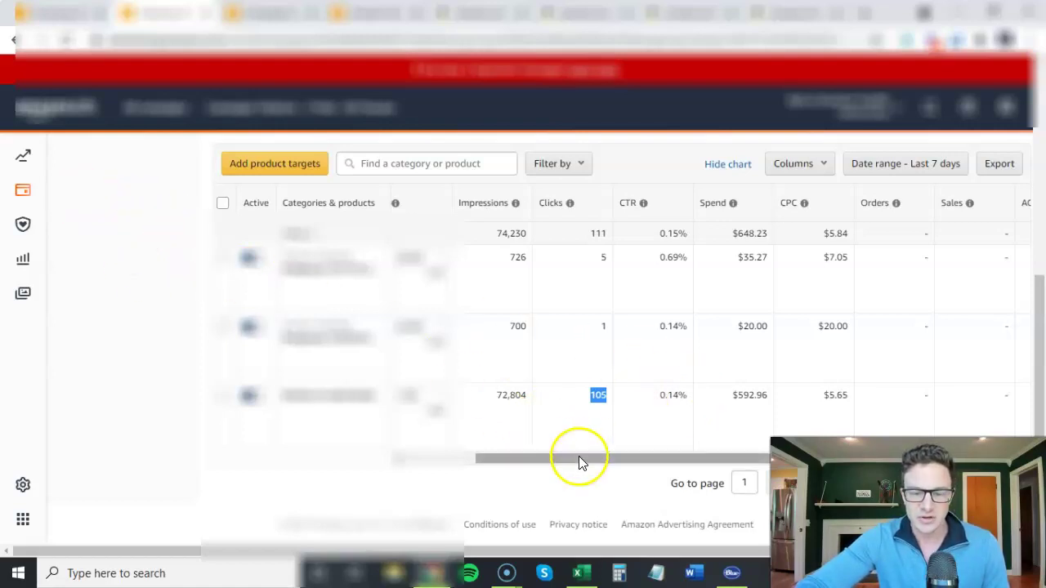
left_click_drag(579, 460, 430, 450)
scroll(156, 290, "up", 5)
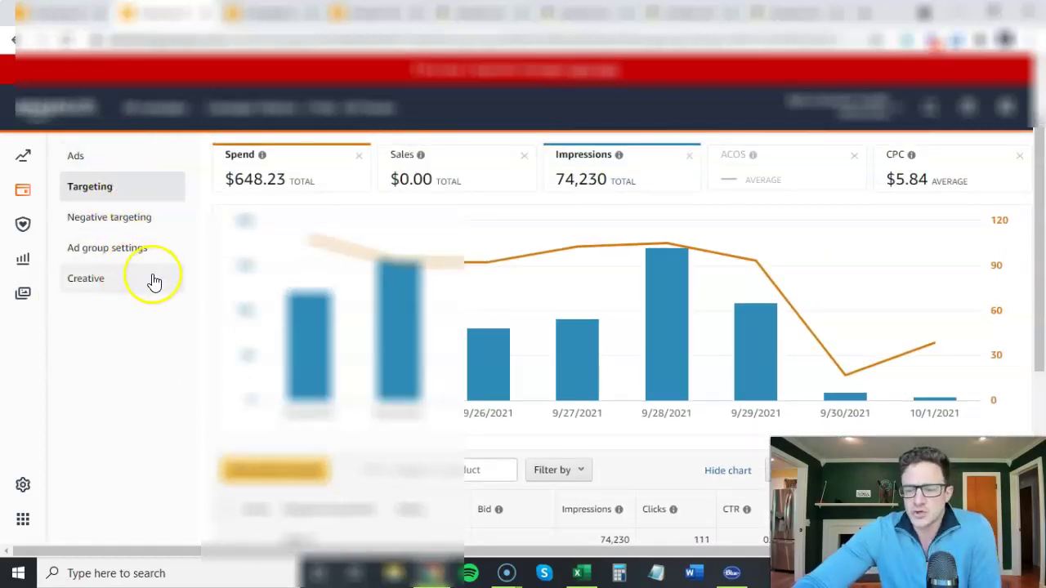
In the Excel targeting report, select row 460's 105 clicks, $592.96 spend and $5.65 CPC
left_click(581, 573)
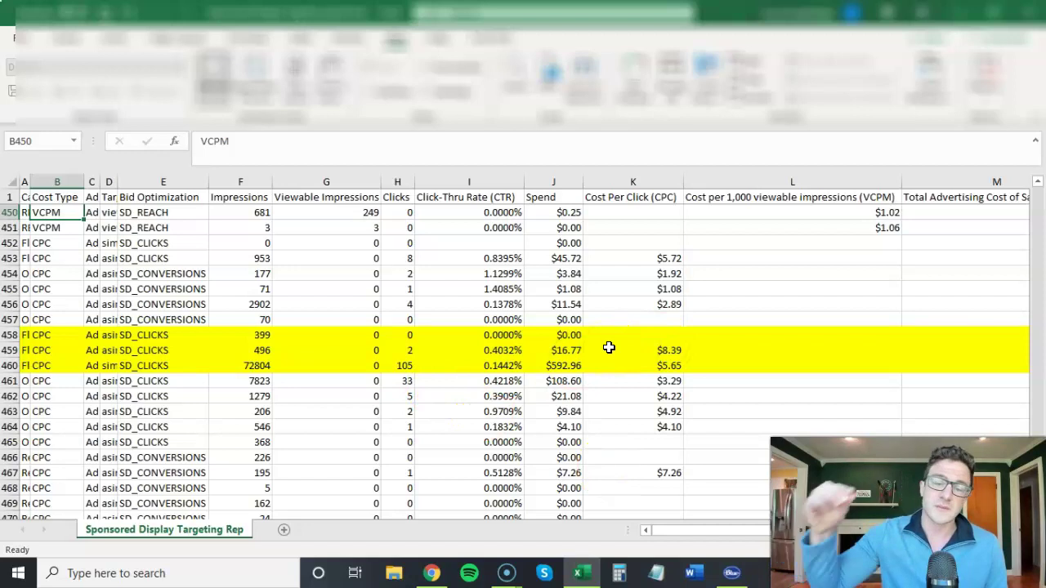
left_click(164, 335)
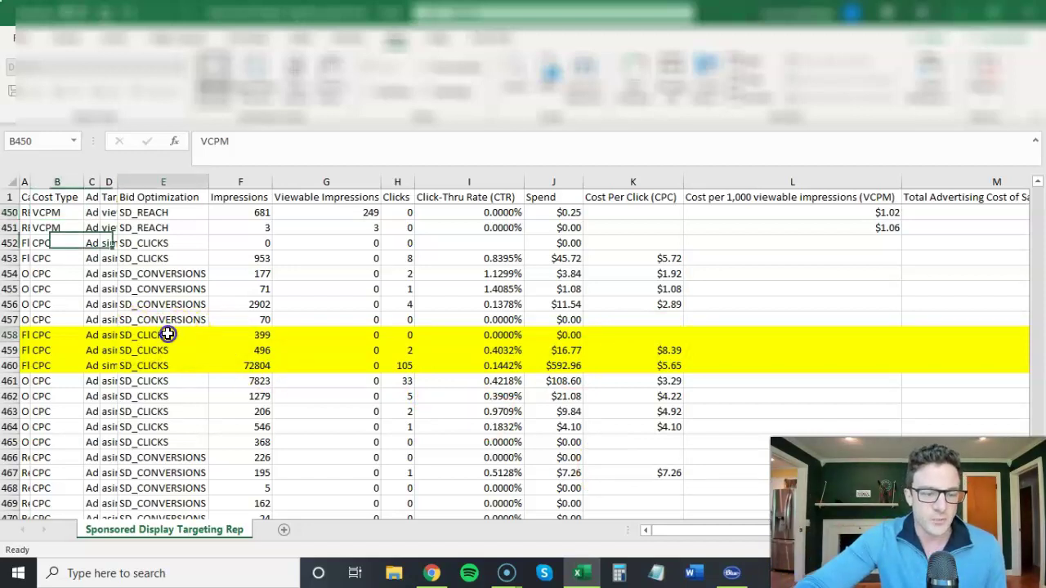
left_click(258, 337)
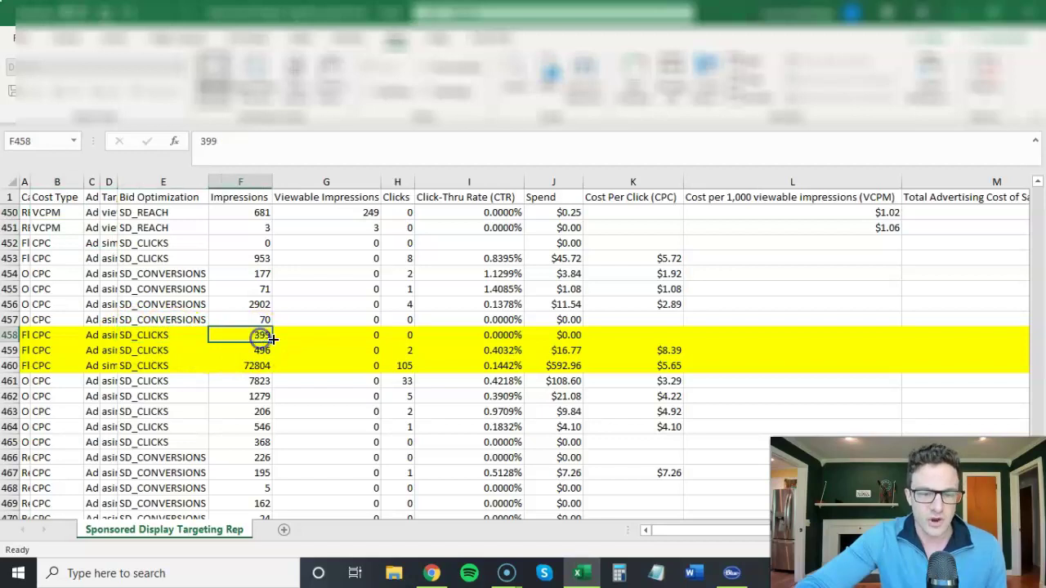
left_click(384, 335)
left_click(15, 365)
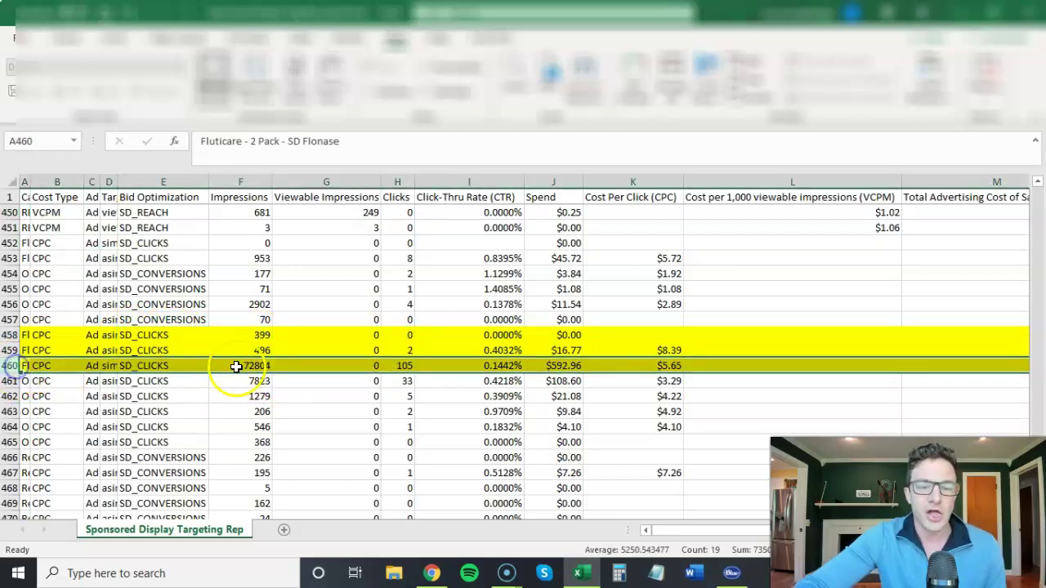
left_click_drag(248, 365, 670, 366)
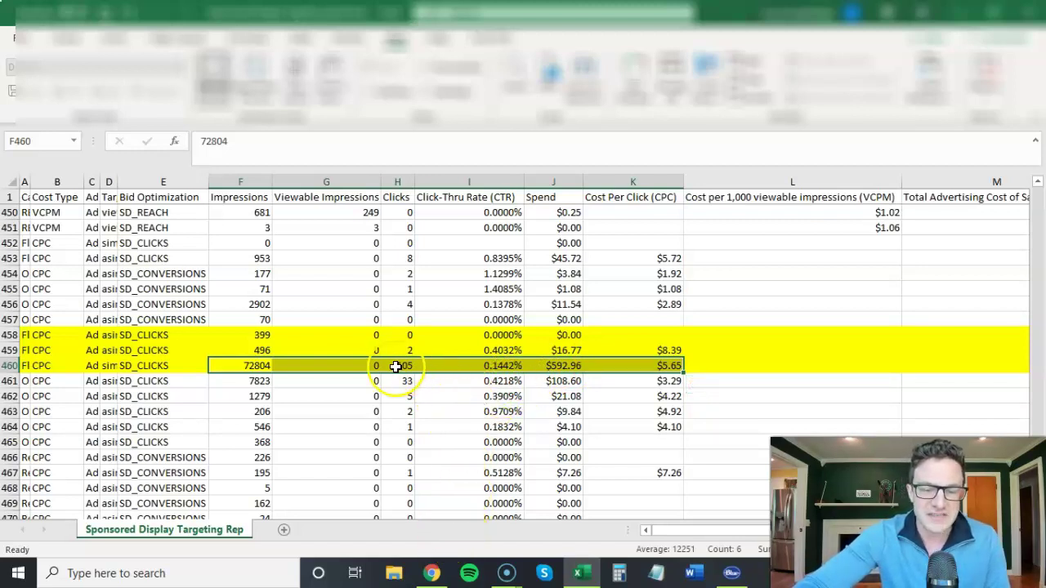
left_click_drag(395, 366, 677, 366)
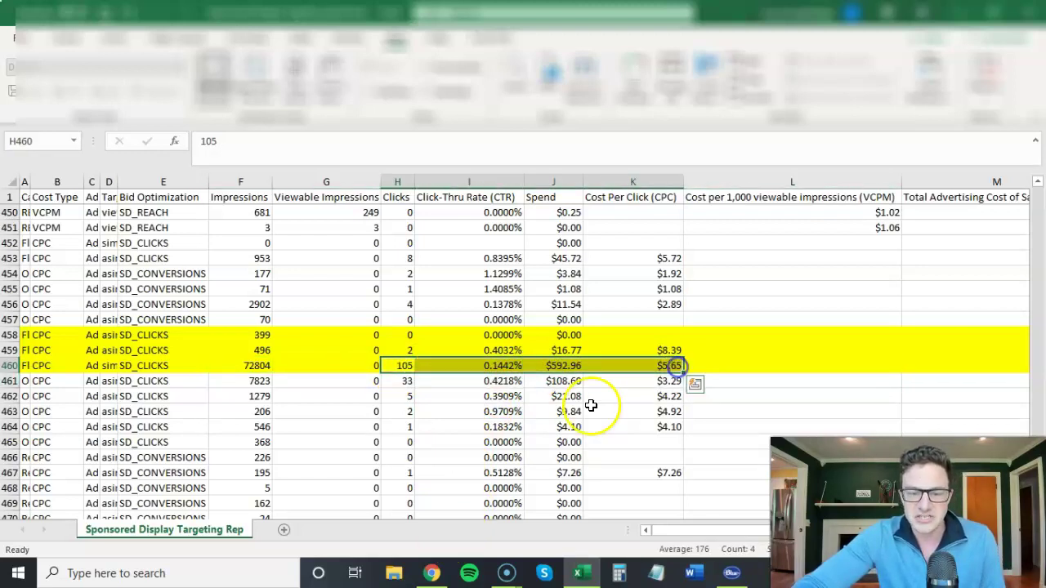
Return to the console and review Ad group 1's settings: optimized for page visits, $8.00 bid
left_click(432, 570)
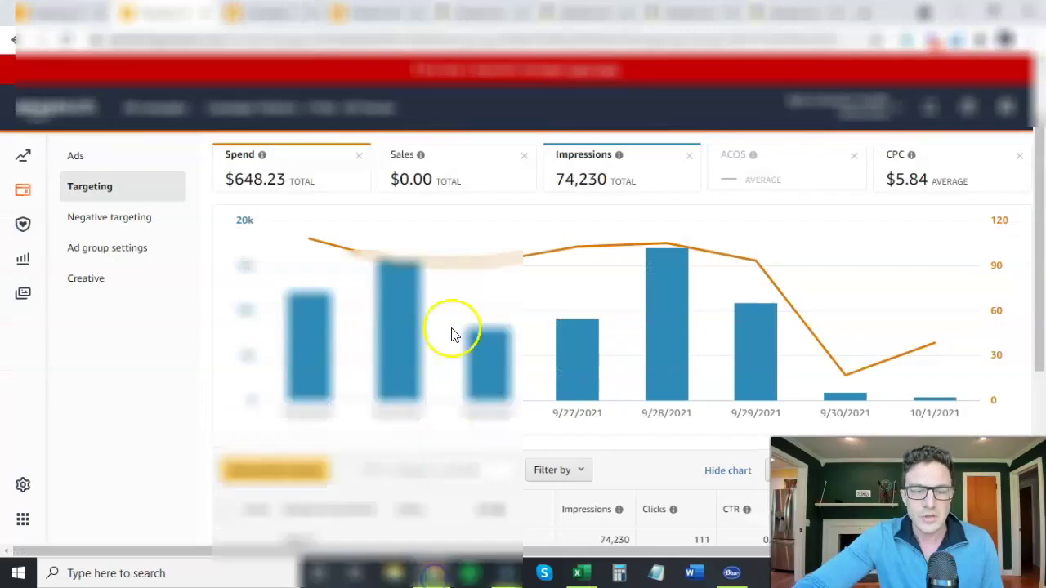
scroll(199, 312, "down", 2)
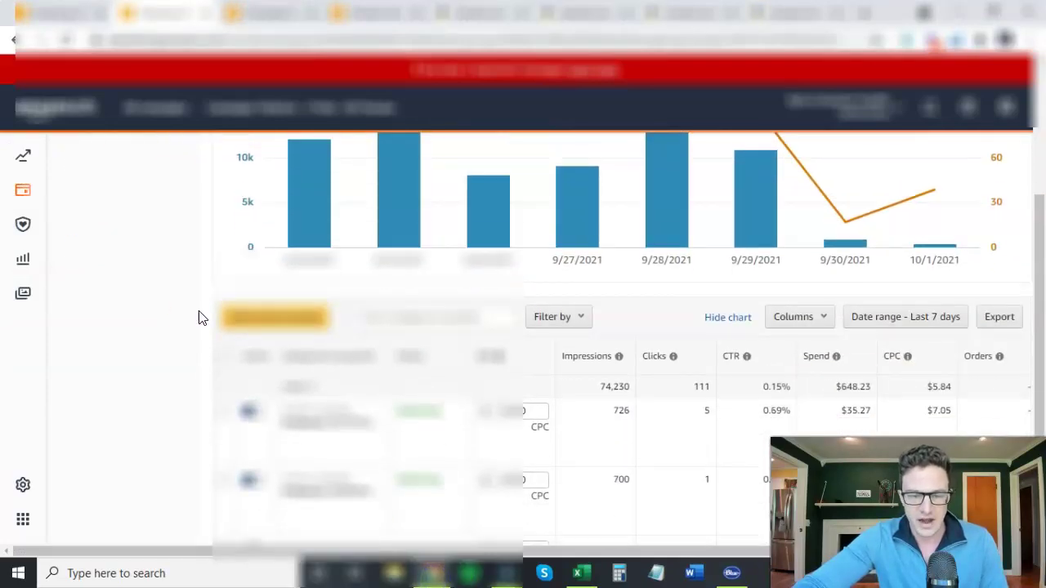
scroll(203, 317, "down", 1)
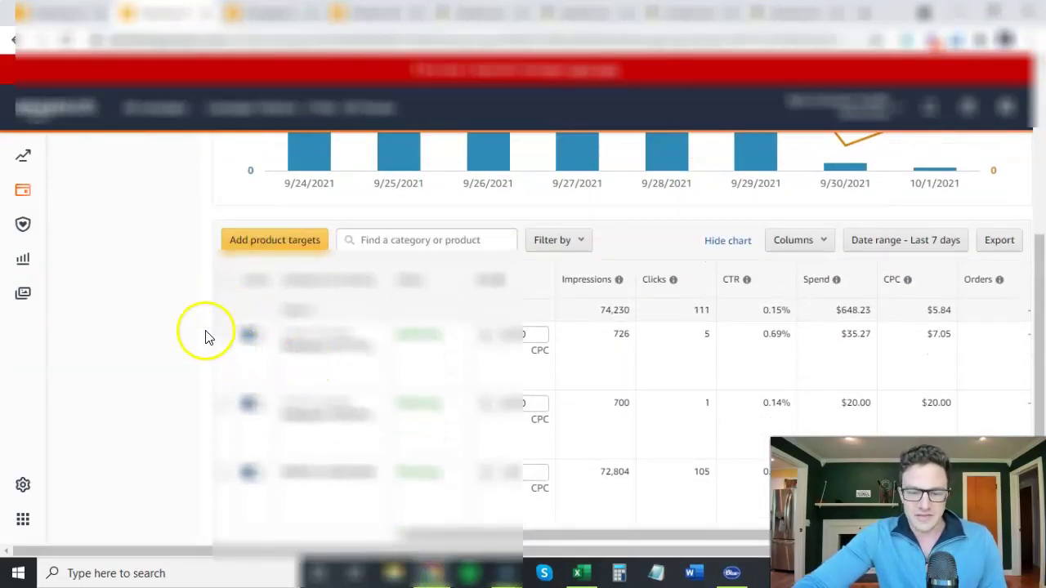
scroll(205, 338, "down", 1)
scroll(237, 343, "up", 5)
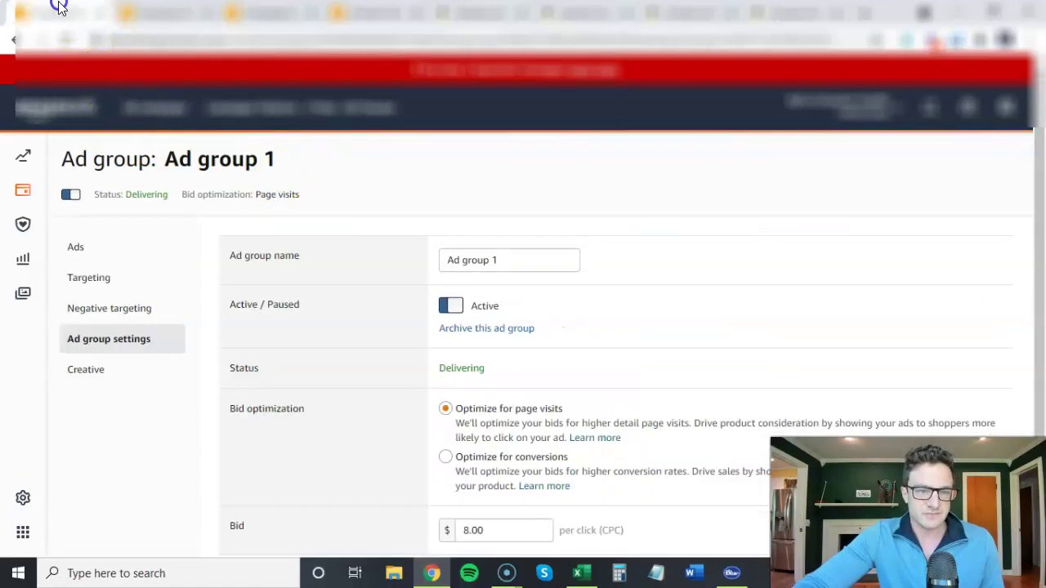
scroll(618, 268, "down", 1)
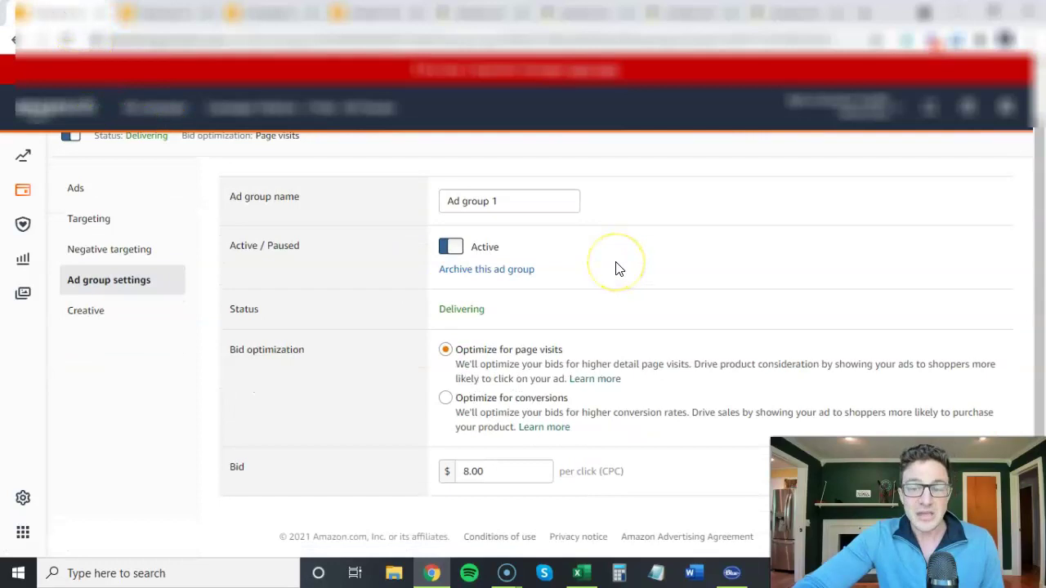
Set Ad group 1's bid optimization to conversions, keeping the $8.00 bid
left_click(447, 400)
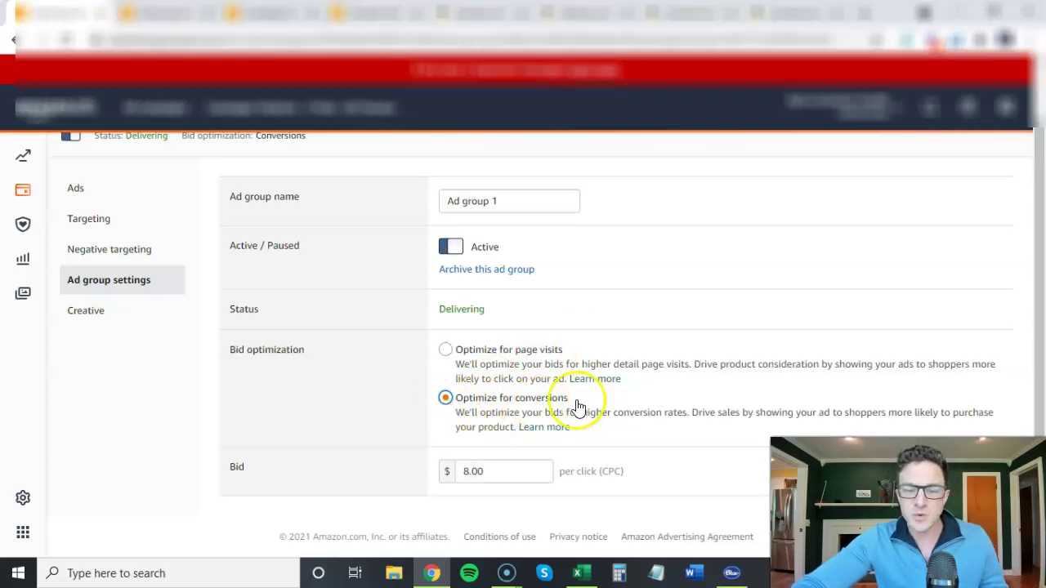